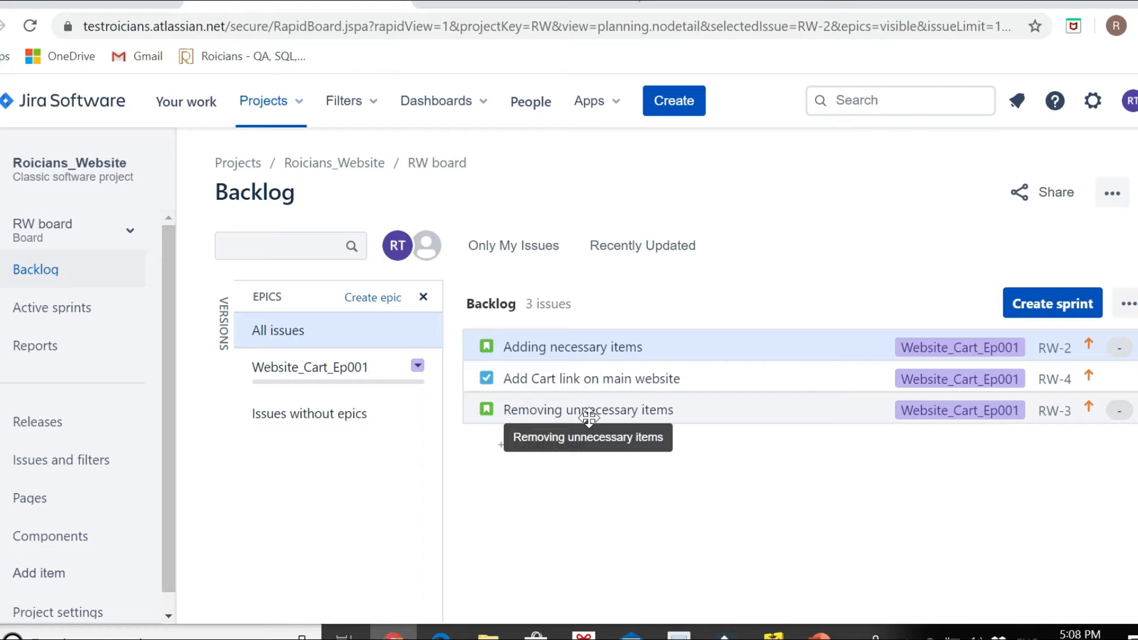
# Open the details of the "Adding necessary items" story from the backlog and check its additional actions
pyautogui.click(570, 351)
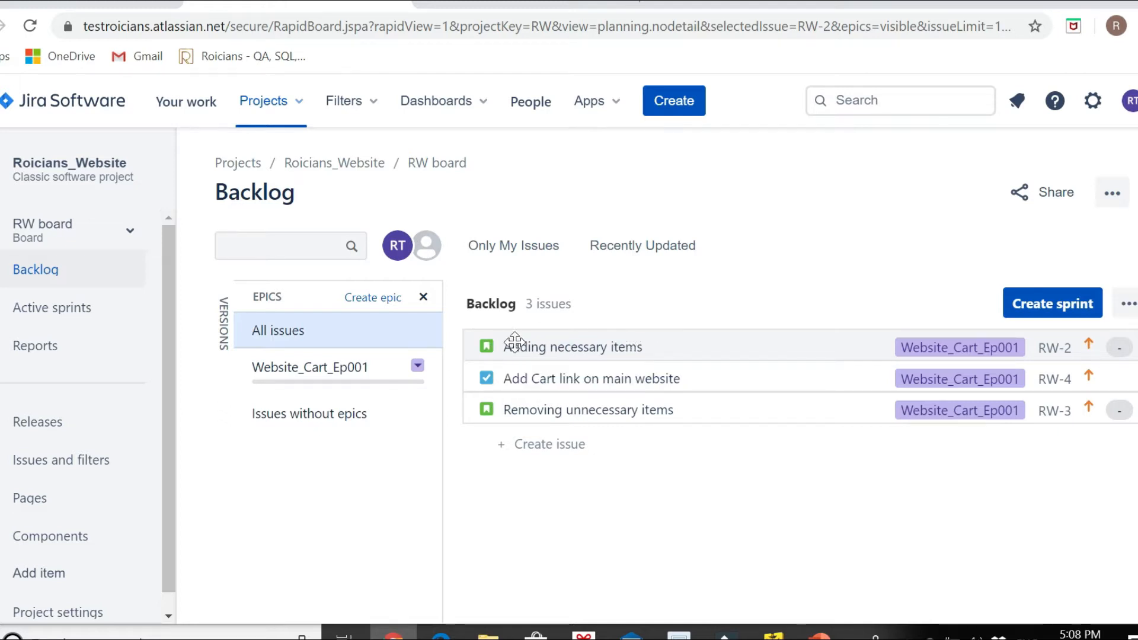
pyautogui.click(602, 330)
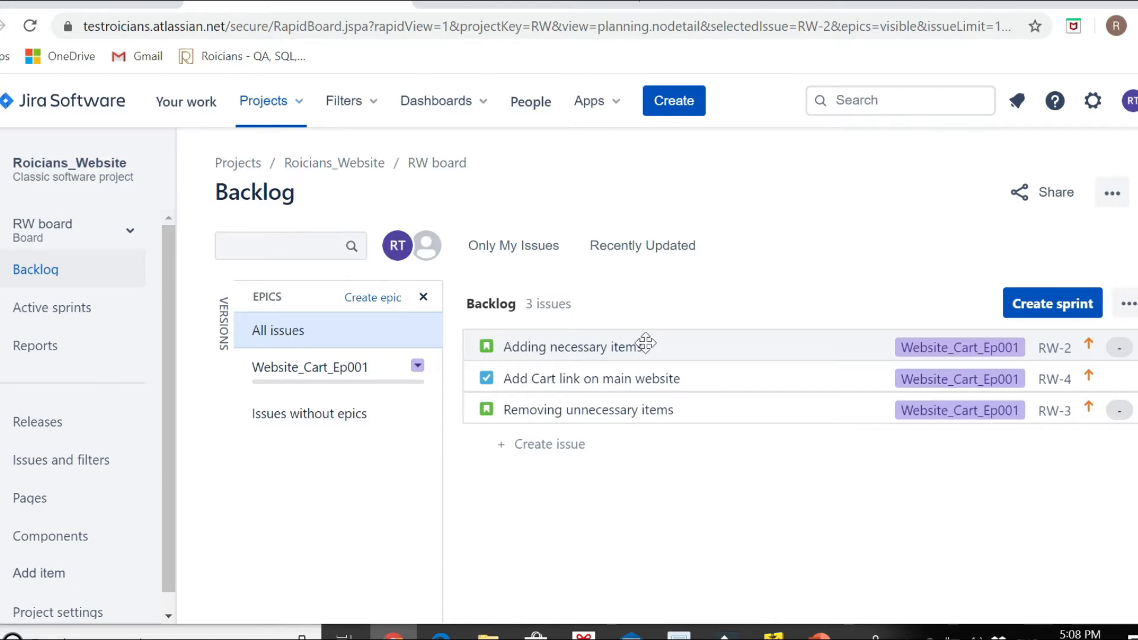
pyautogui.click(539, 350)
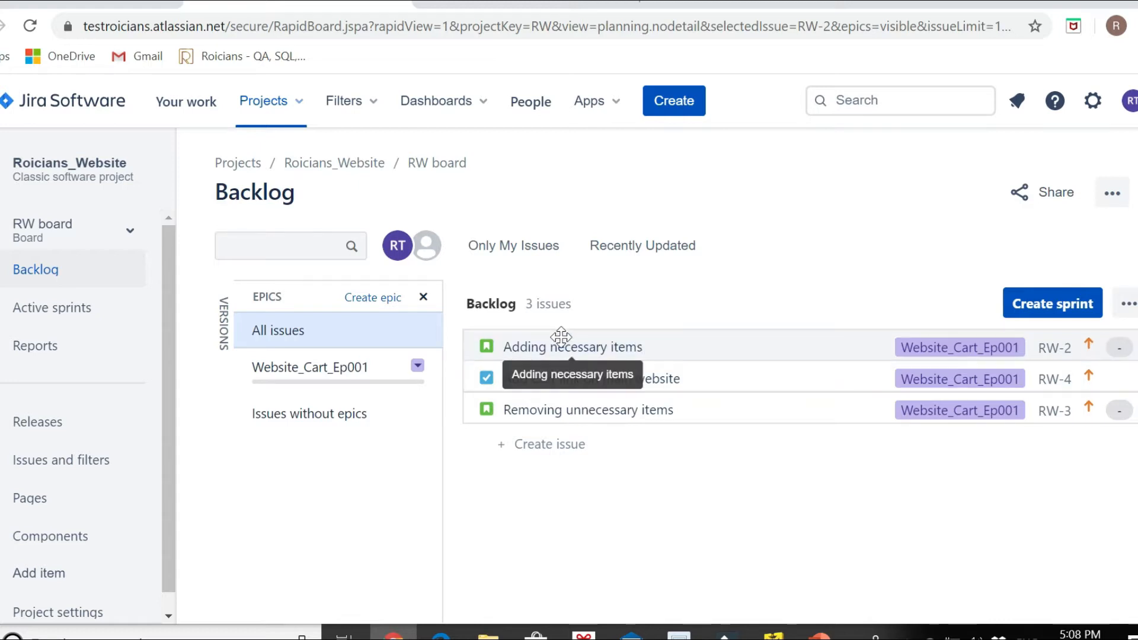
pyautogui.click(550, 340)
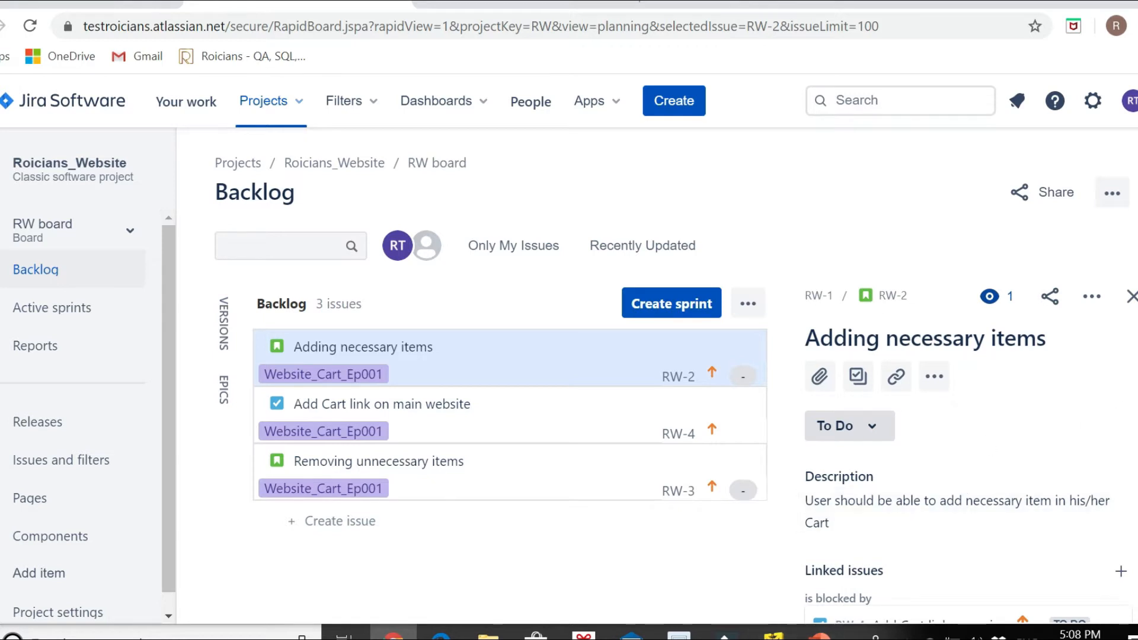
pyautogui.scroll(-1, 968, 457)
pyautogui.scroll(1, 968, 456)
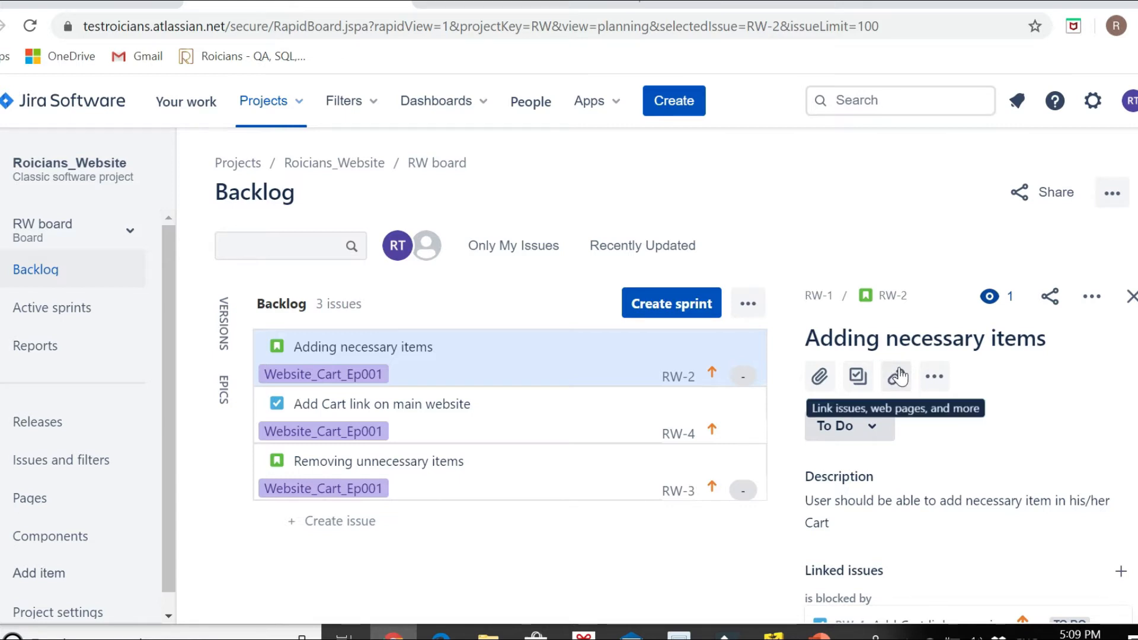
pyautogui.click(937, 376)
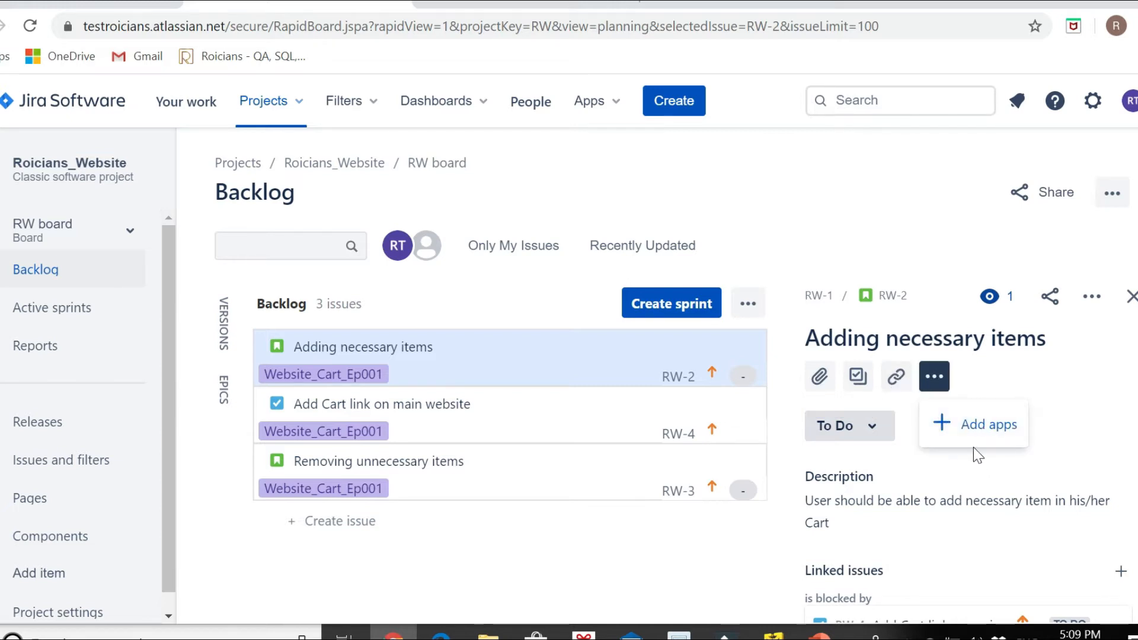
pyautogui.click(1067, 400)
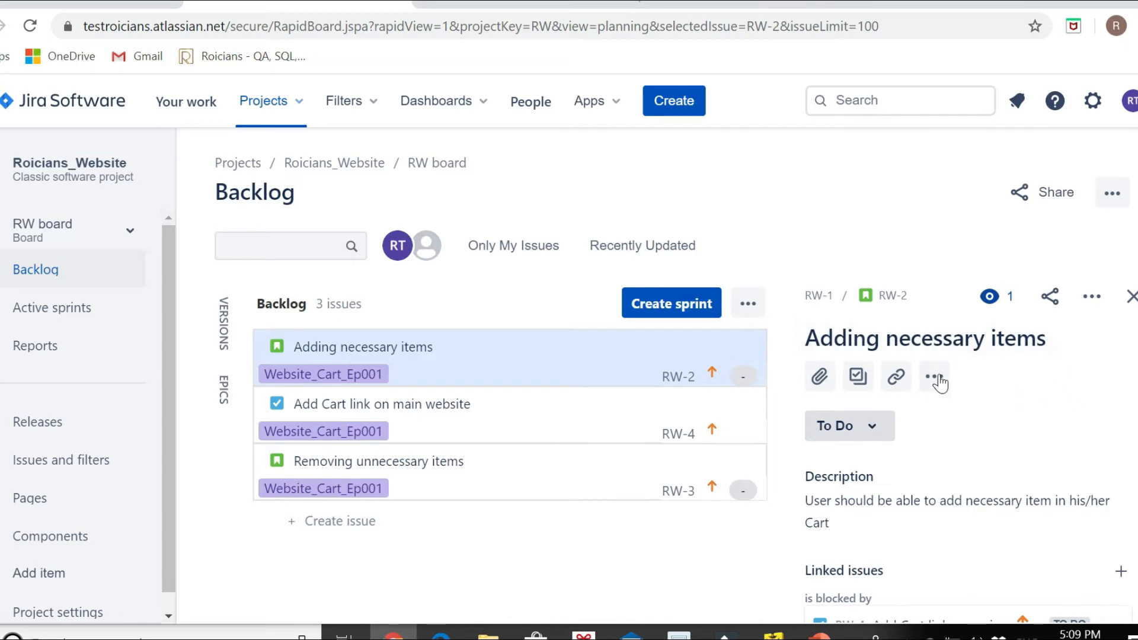
# Set the story points of the "Adding necessary items" story to 8 and close its details
pyautogui.scroll(-3, 847, 430)
pyautogui.scroll(3, 846, 427)
pyautogui.scroll(-3, 858, 424)
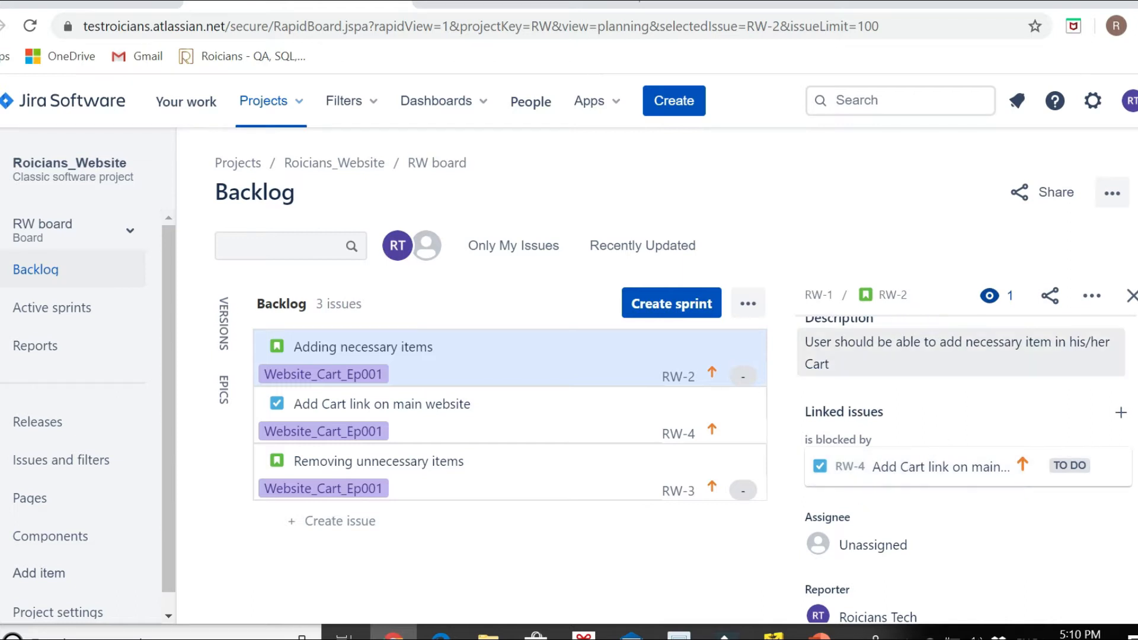
pyautogui.scroll(-3, 928, 508)
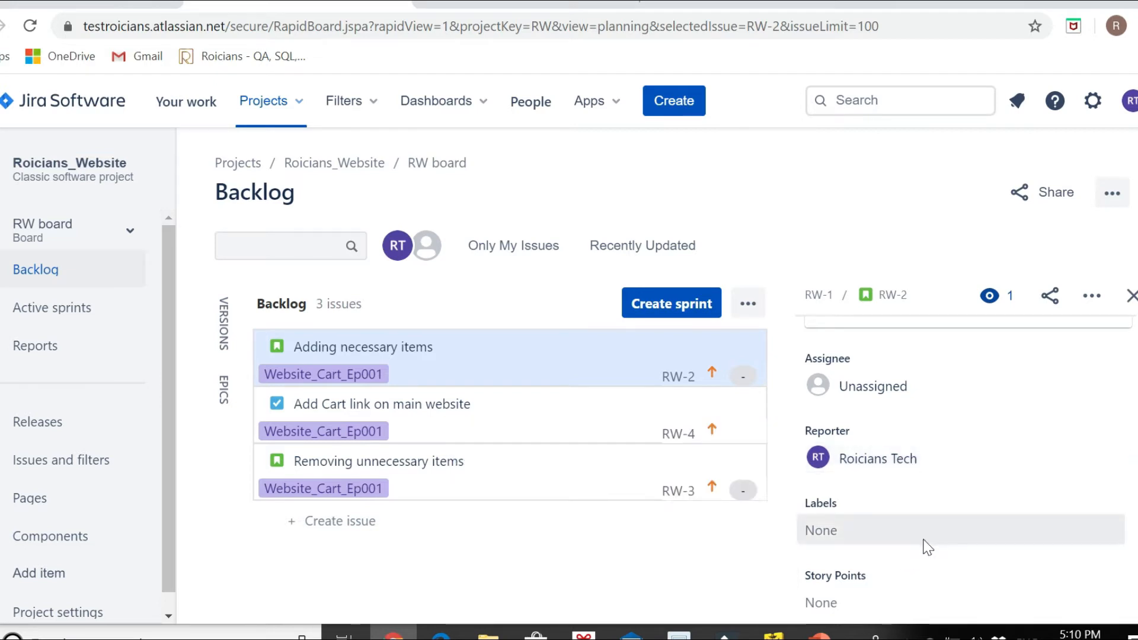
pyautogui.scroll(-3, 928, 546)
pyautogui.scroll(3, 928, 557)
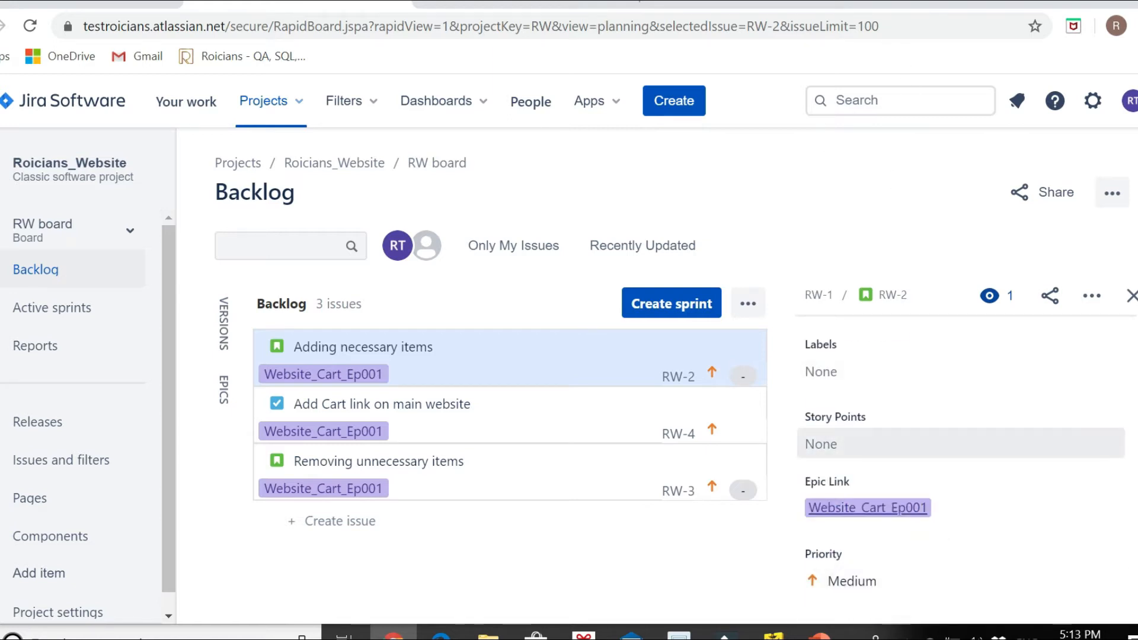
pyautogui.click(811, 435)
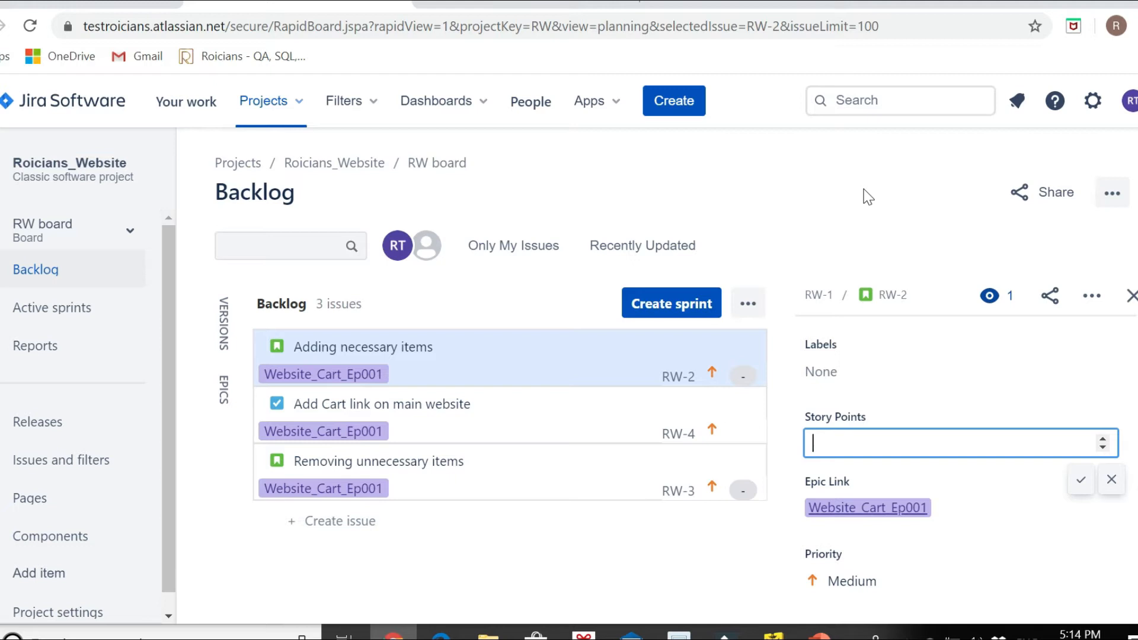
pyautogui.write('8')
pyautogui.click(1080, 481)
pyautogui.scroll(-5, 840, 517)
pyautogui.scroll(5, 840, 517)
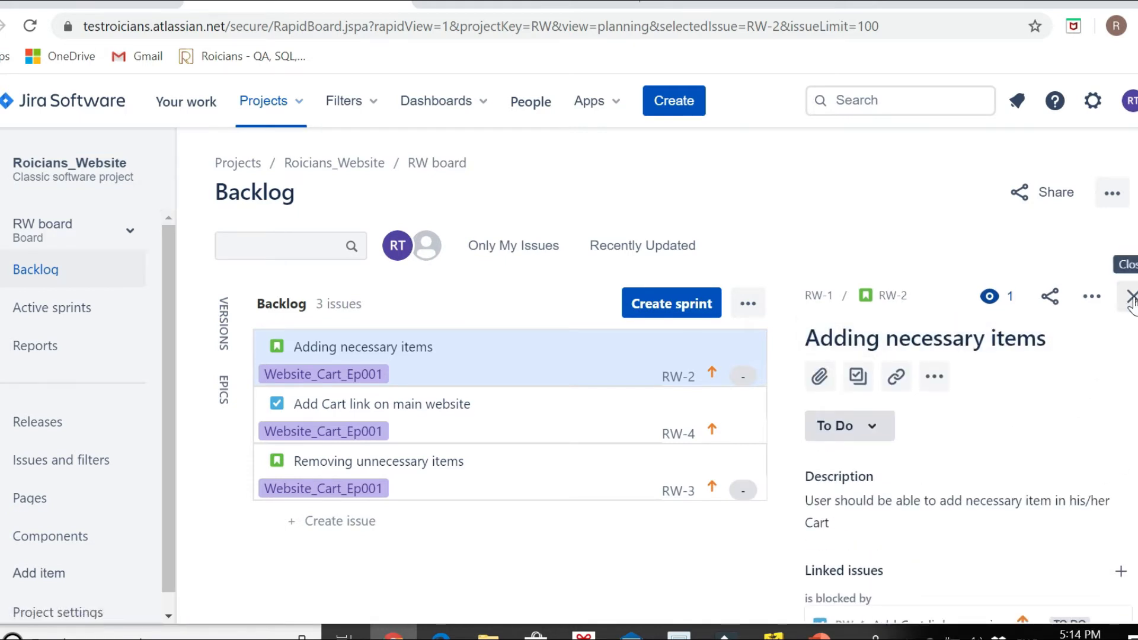
pyautogui.click(1130, 299)
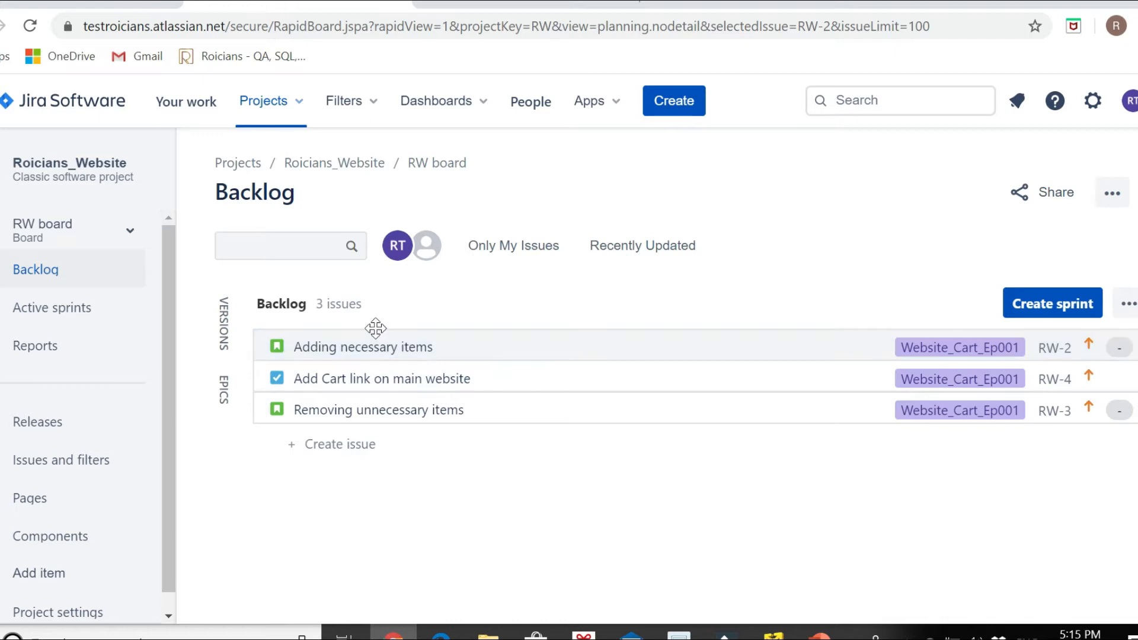
# Reopen the "Adding necessary items" story and set its priority to Highest
pyautogui.click(338, 347)
pyautogui.click(292, 332)
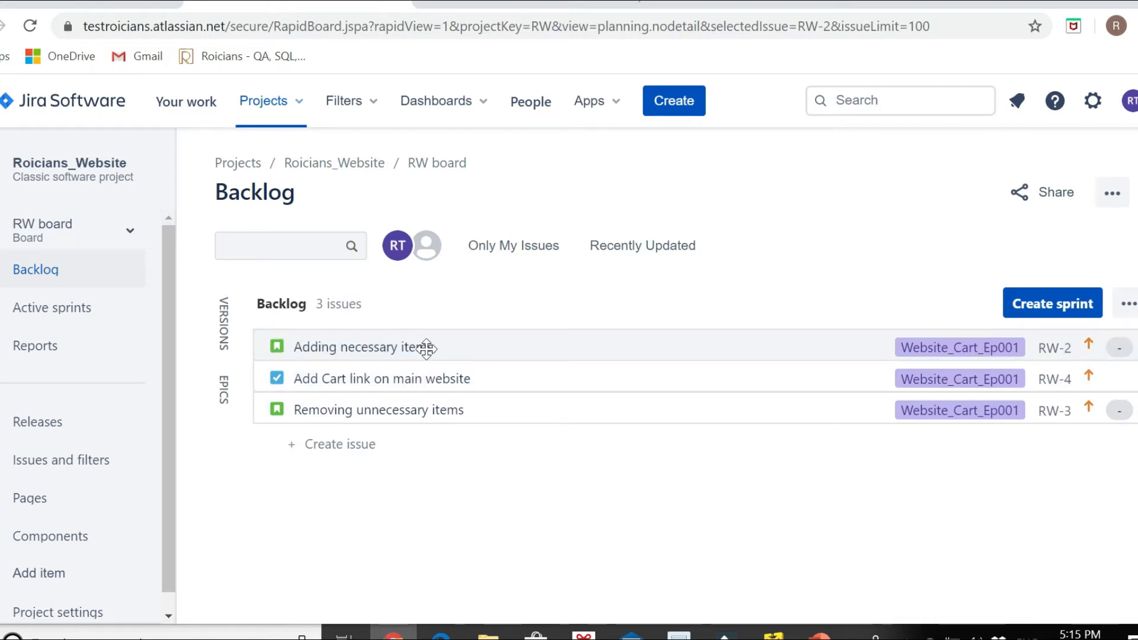
pyautogui.click(646, 348)
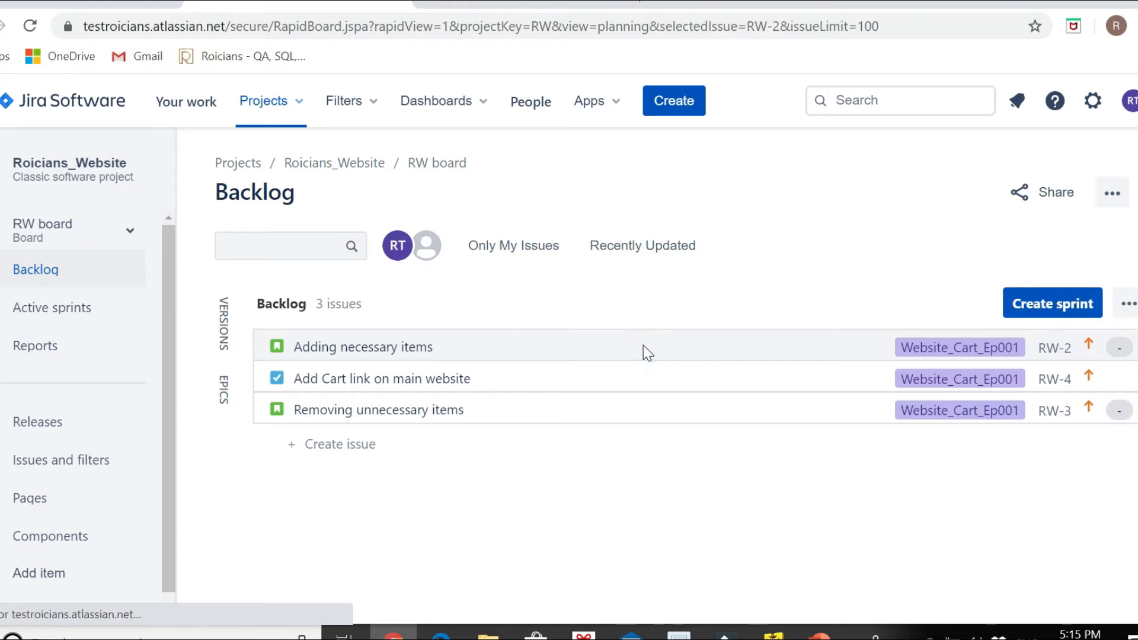
pyautogui.scroll(-3, 885, 475)
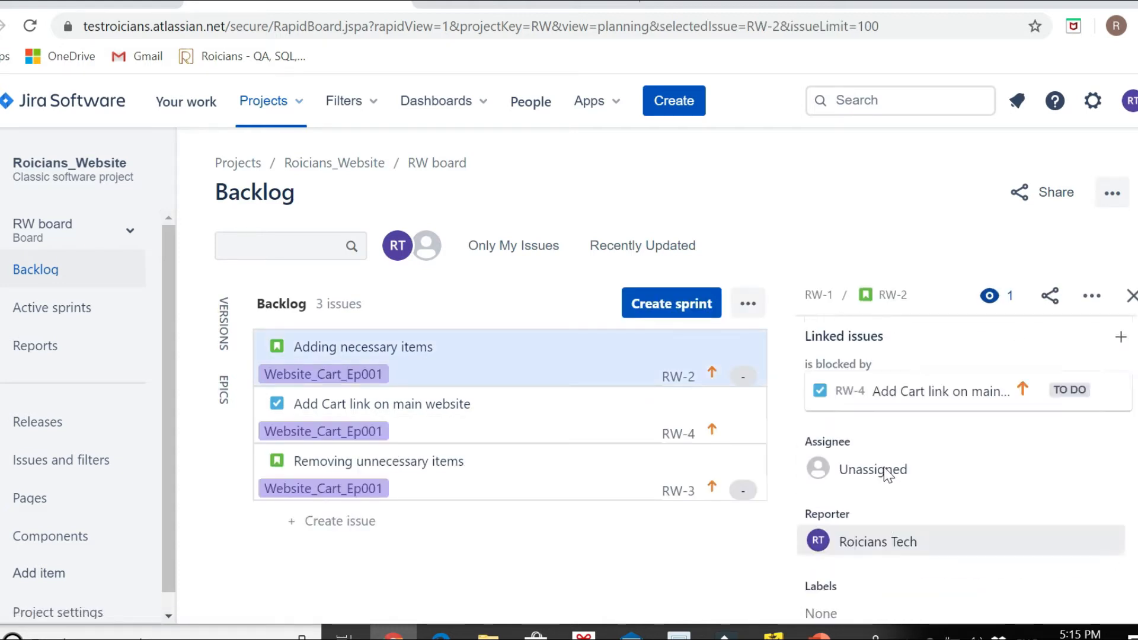
pyautogui.scroll(3, 884, 468)
pyautogui.scroll(-6, 883, 471)
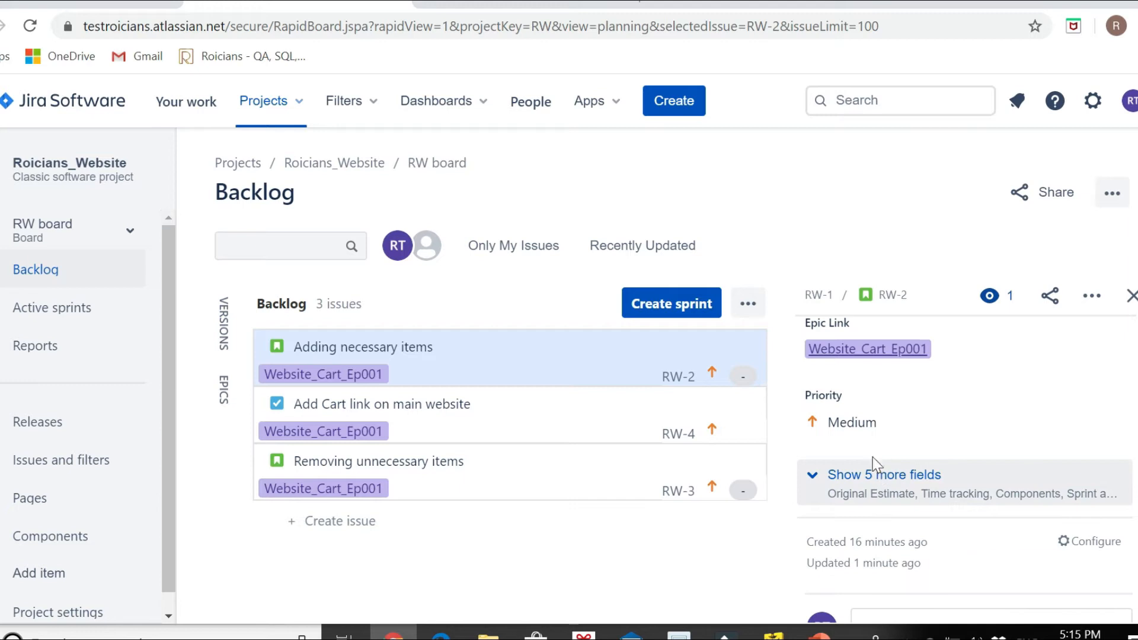
pyautogui.click(898, 426)
pyautogui.click(831, 476)
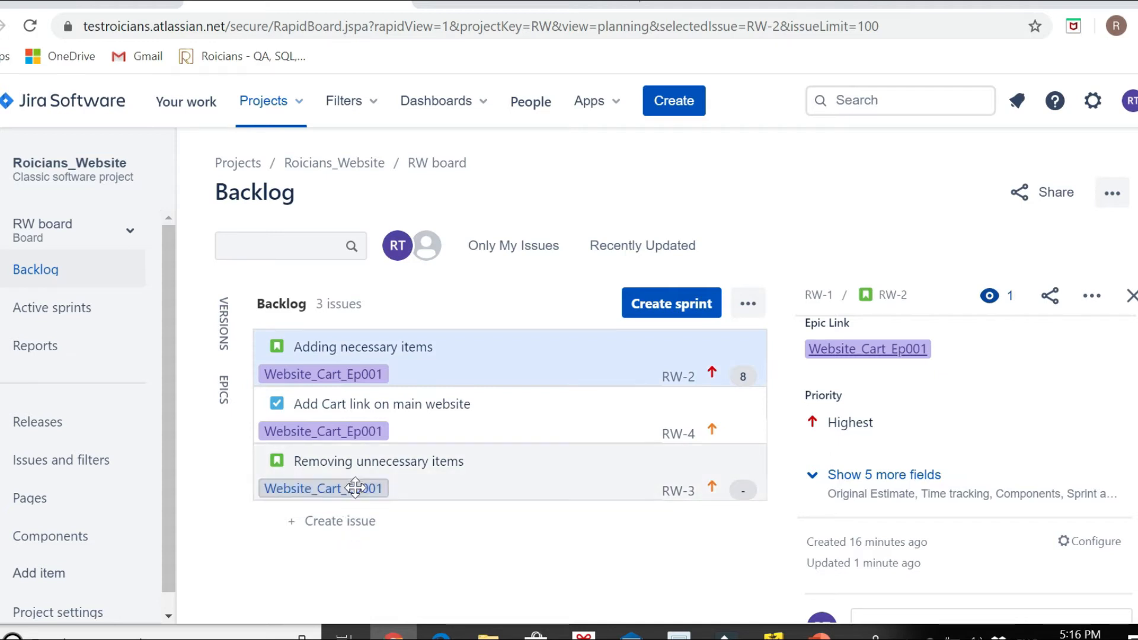
# Open the "Removing unnecessary items" story and set its story points to 3
pyautogui.click(423, 478)
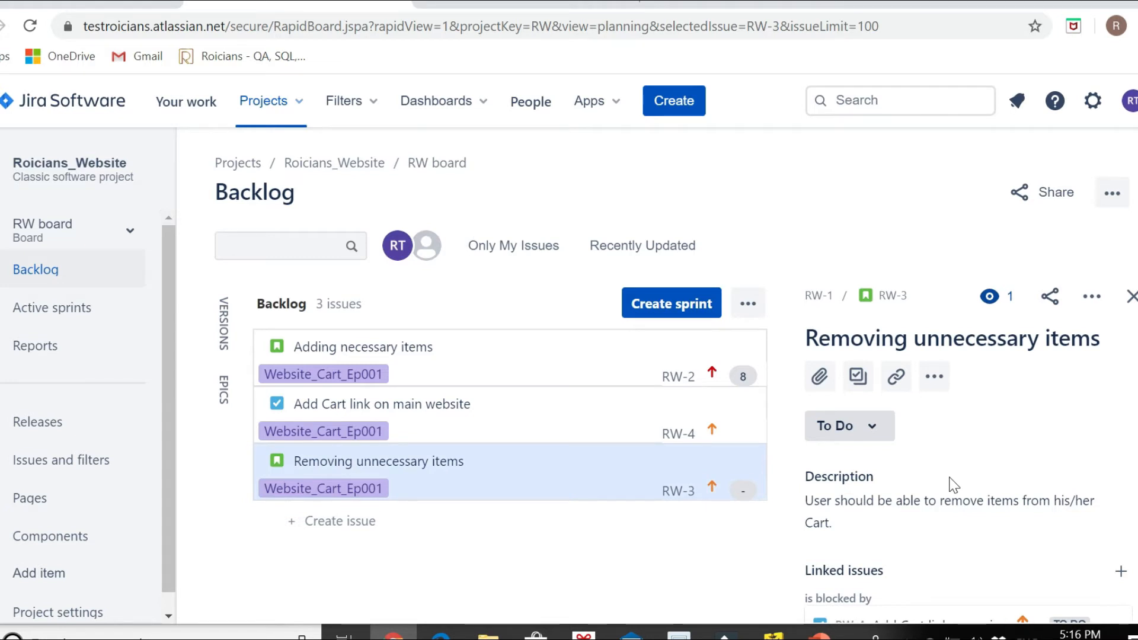
pyautogui.scroll(-5, 950, 485)
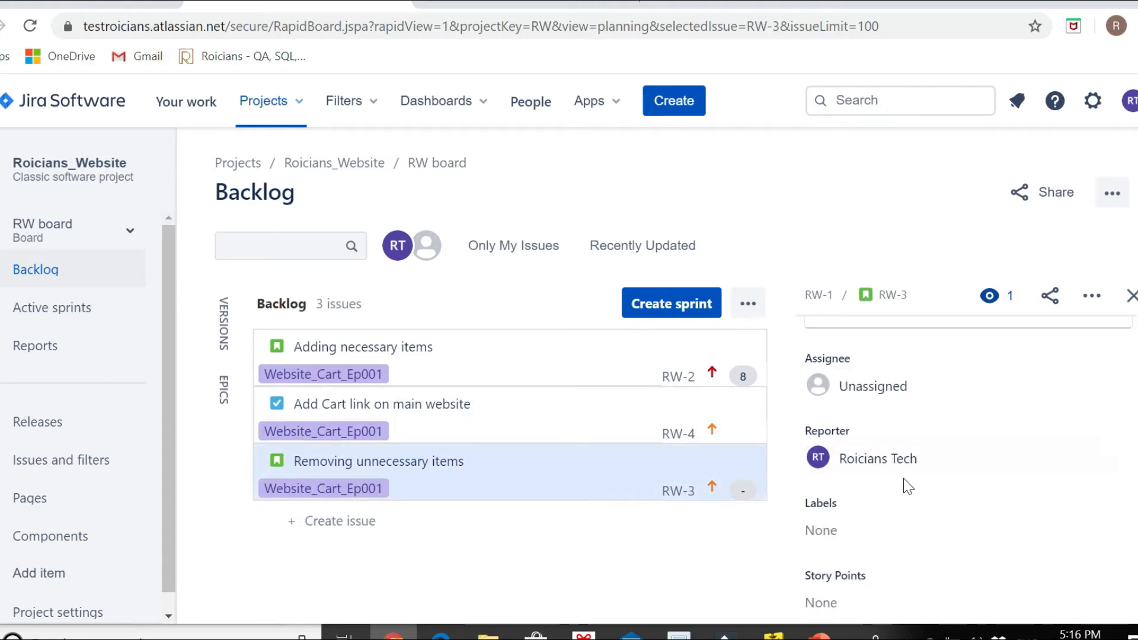
pyautogui.scroll(-3, 900, 479)
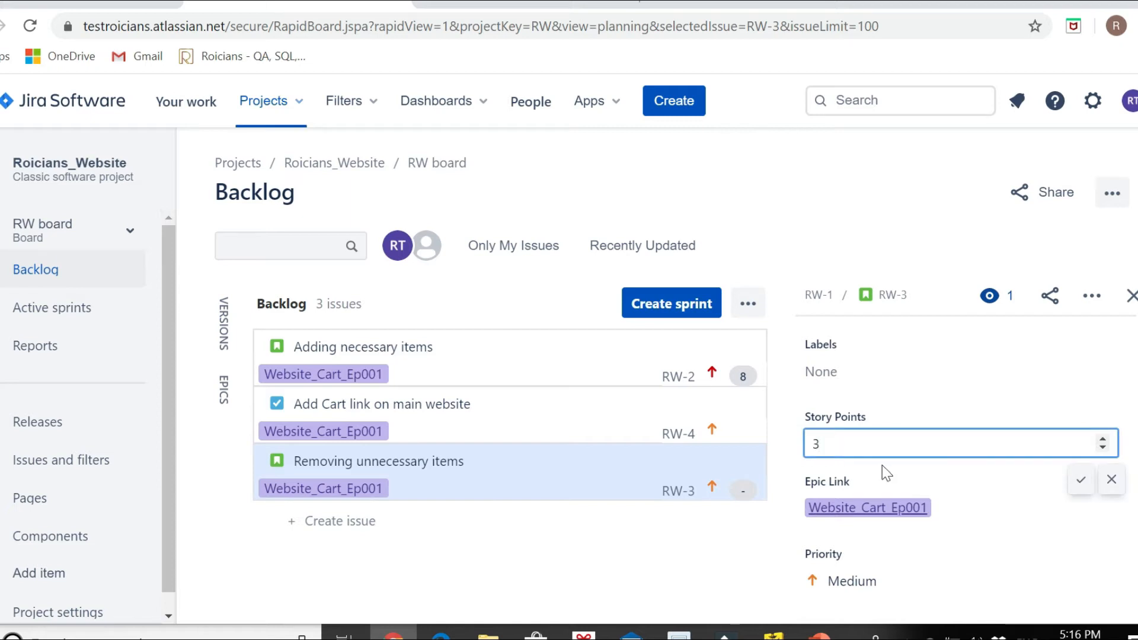
pyautogui.click(1077, 490)
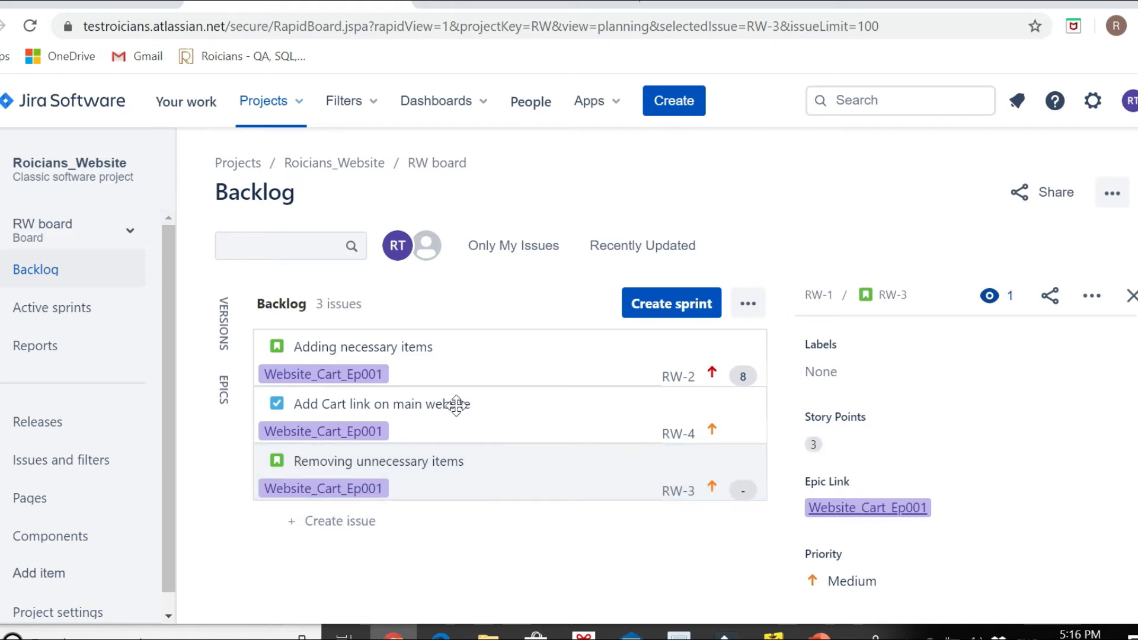
# Check the priority options for the "Removing unnecessary items" story and hide the issue details
pyautogui.scroll(-3, 963, 445)
pyautogui.click(963, 439)
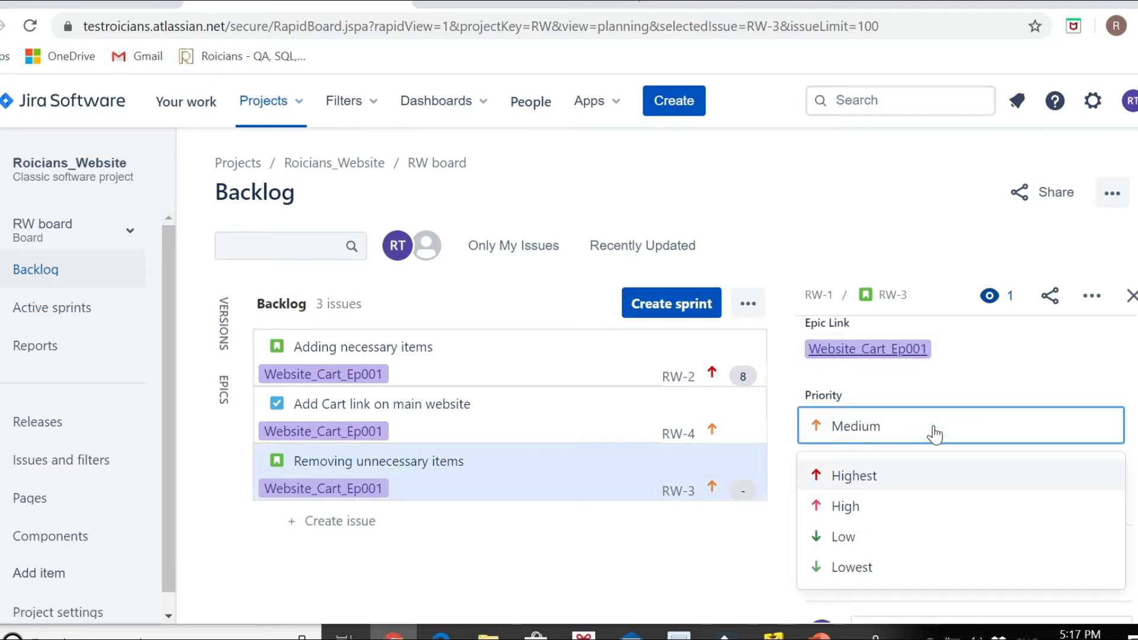
pyautogui.click(663, 554)
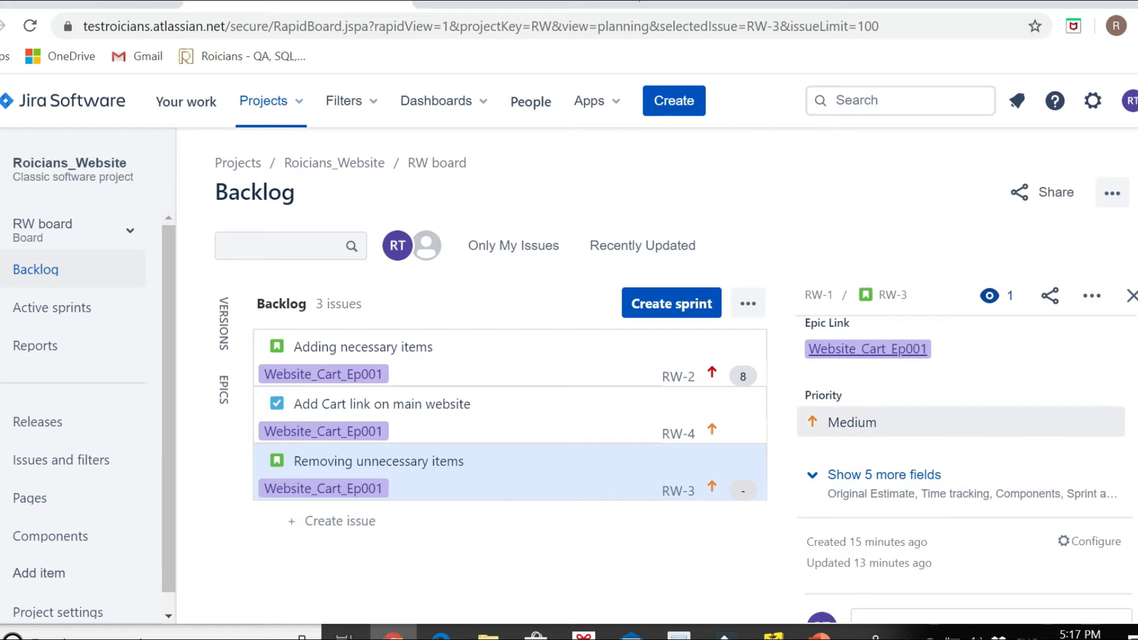
pyautogui.click(578, 542)
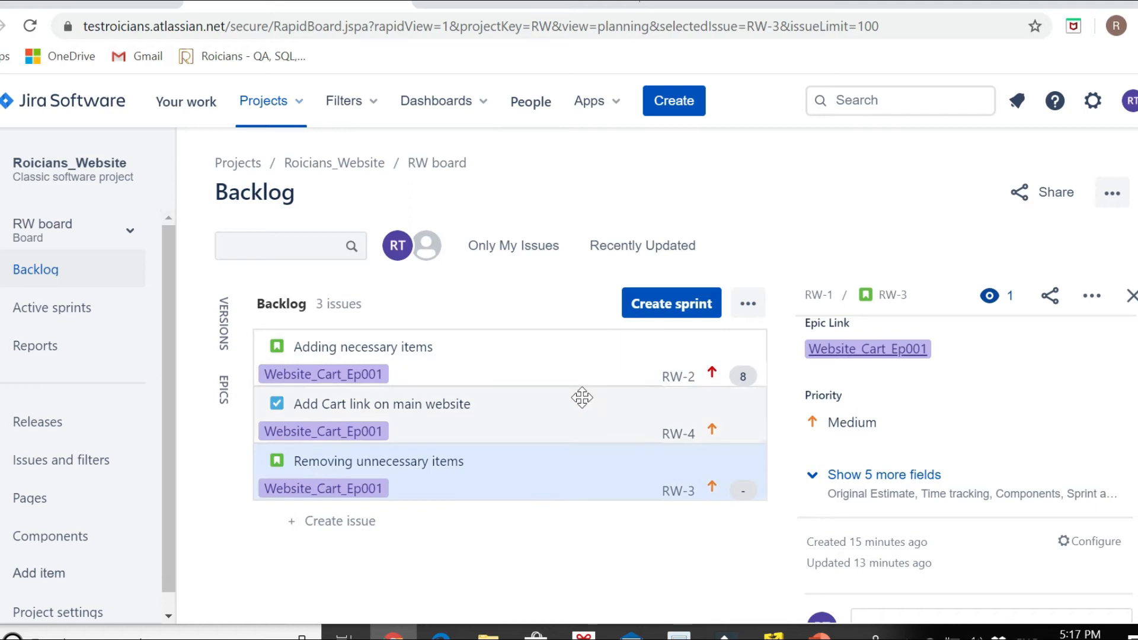
pyautogui.press('t')
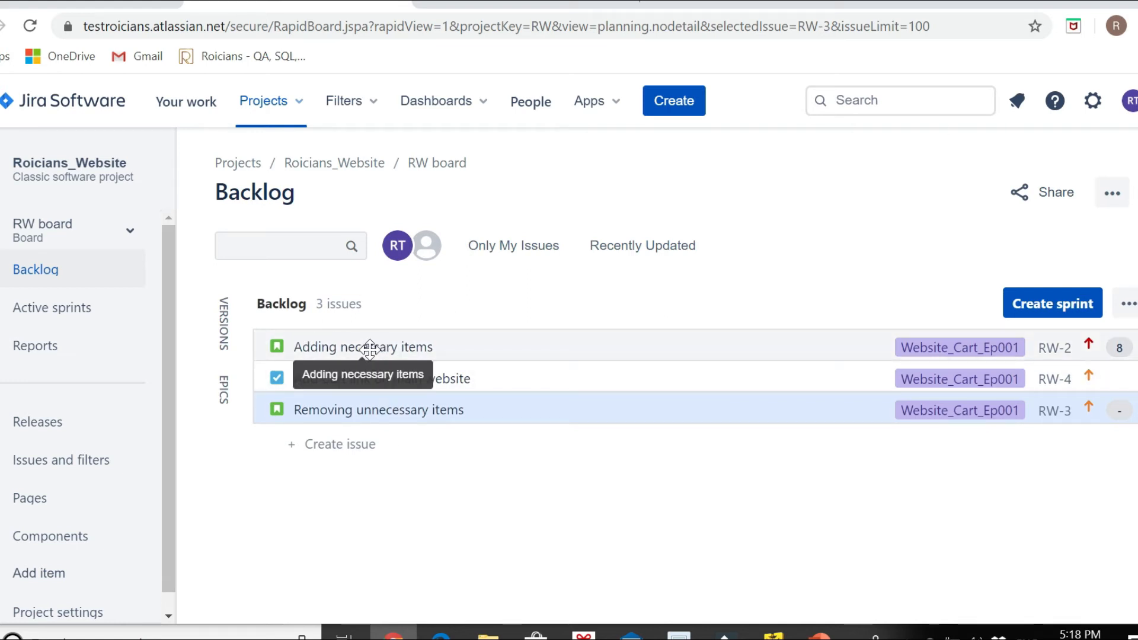
pyautogui.click(328, 414)
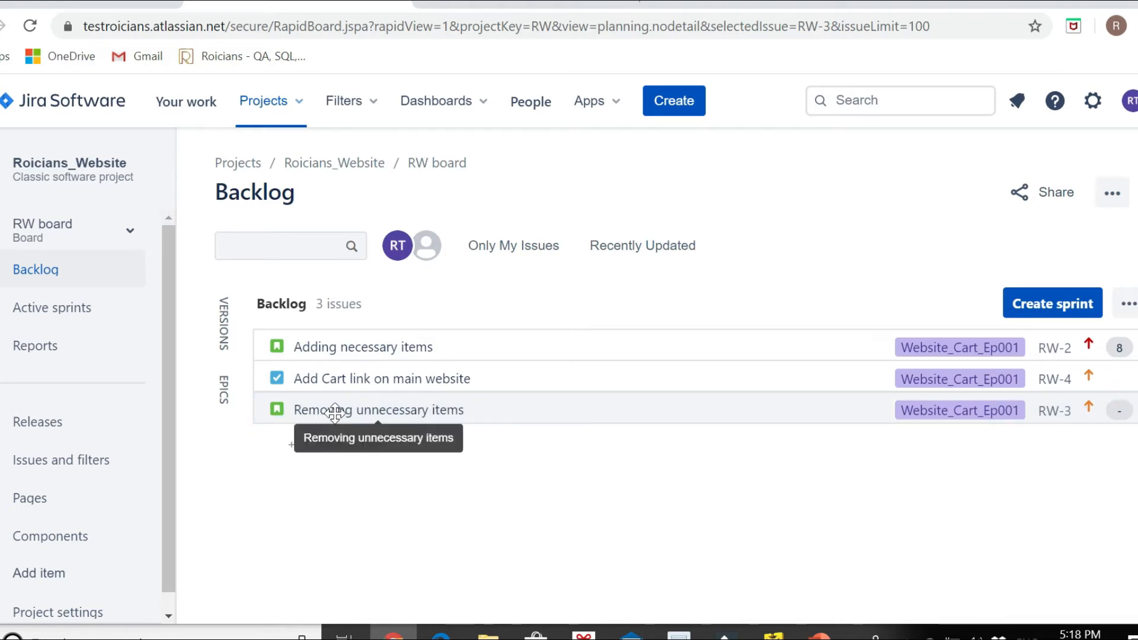
# Create a first sprint and move the "Adding necessary items" story from the backlog into it, dismissing the sprint hint
pyautogui.click(1050, 306)
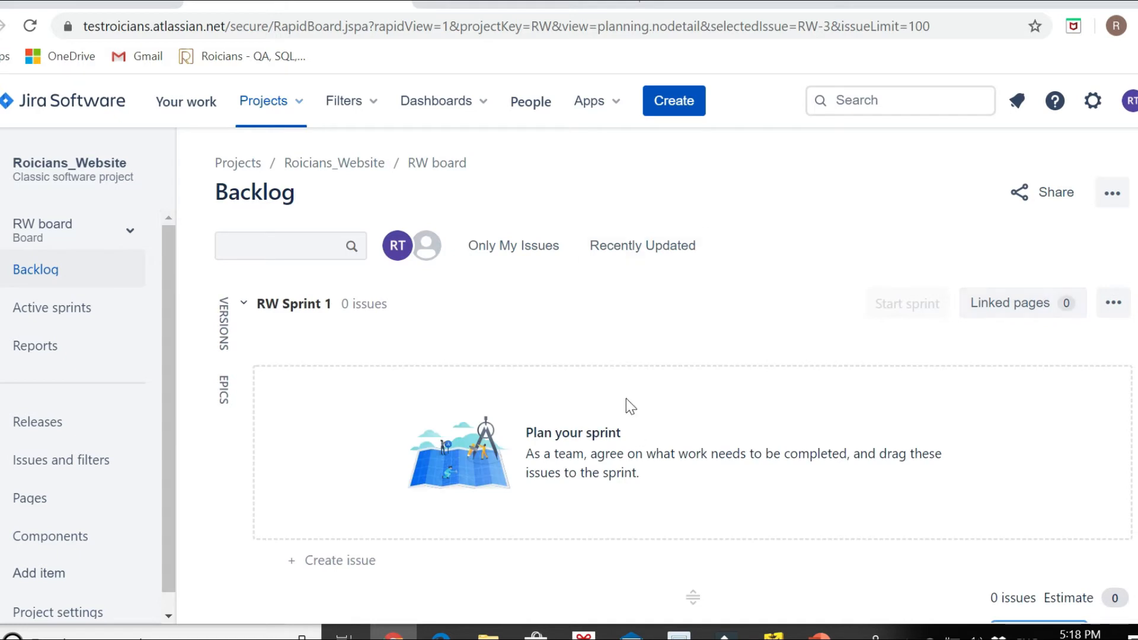
pyautogui.scroll(-3, 640, 419)
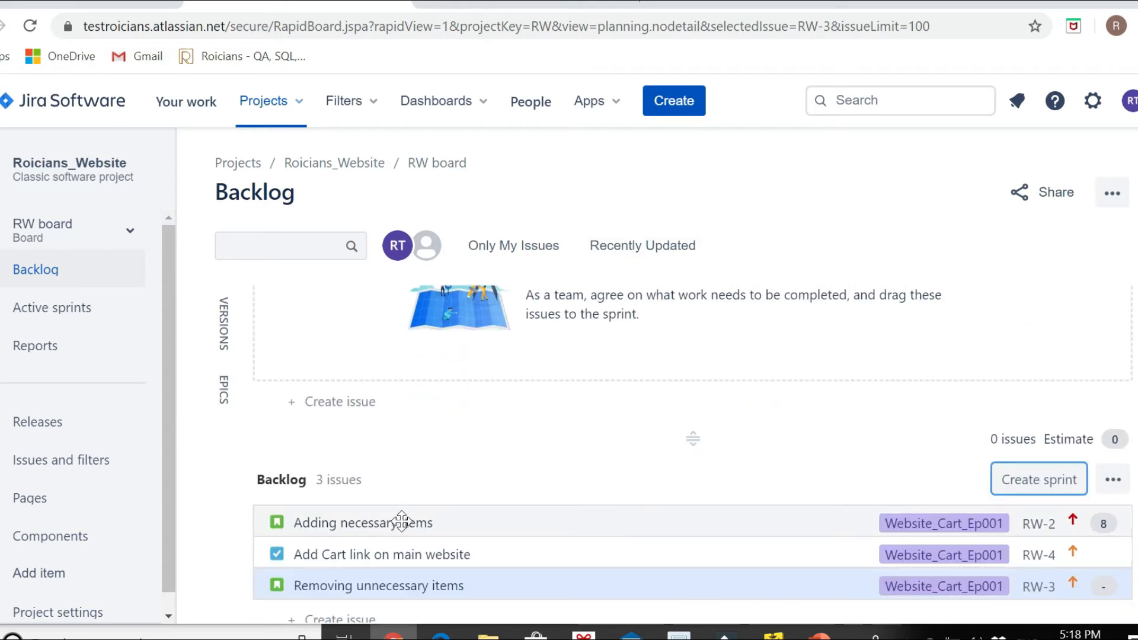
pyautogui.moveTo(382, 521); pyautogui.dragTo(388, 474)
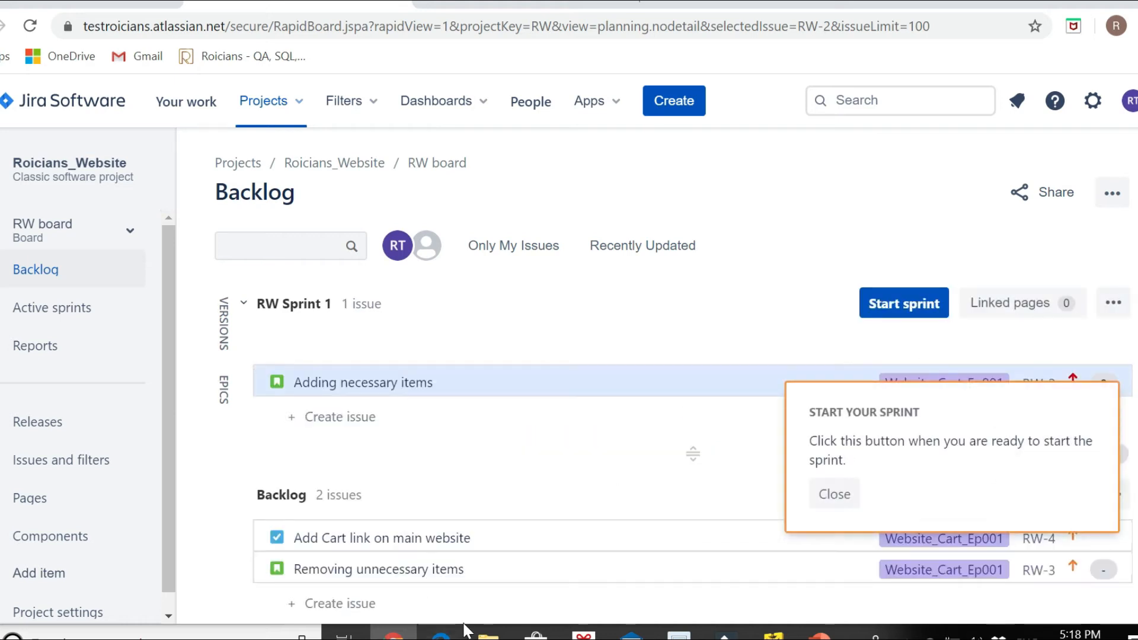
pyautogui.click(502, 483)
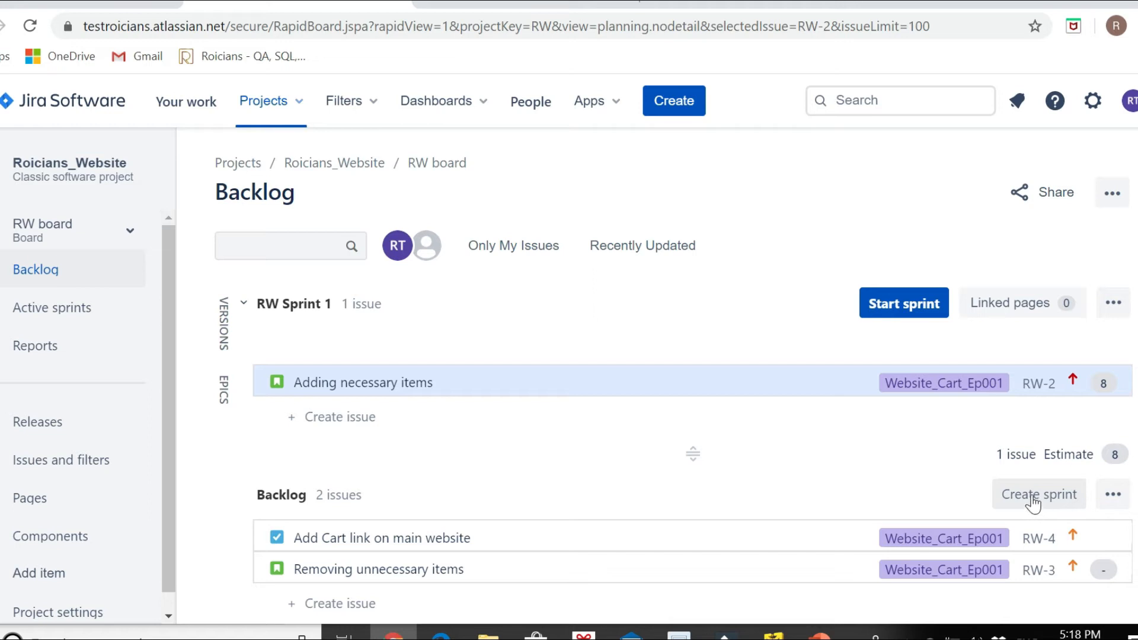
# Create a second sprint and move the "Removing unnecessary items" story from the backlog into it
pyautogui.click(1048, 488)
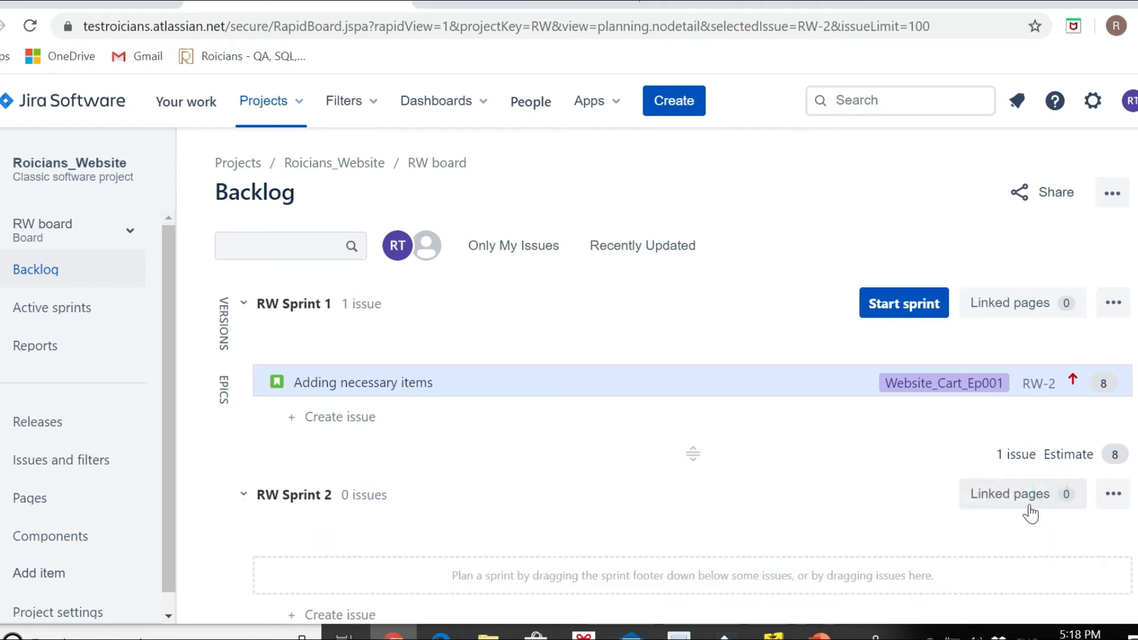
pyautogui.scroll(-3, 646, 504)
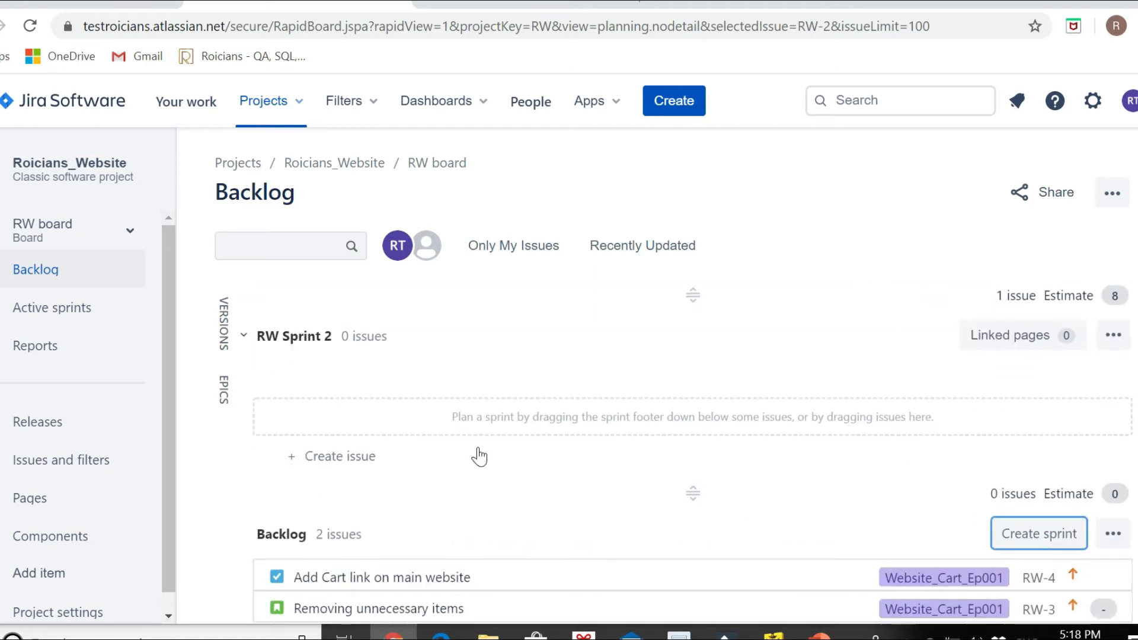
pyautogui.scroll(-1, 456, 495)
pyautogui.moveTo(406, 542); pyautogui.dragTo(415, 408)
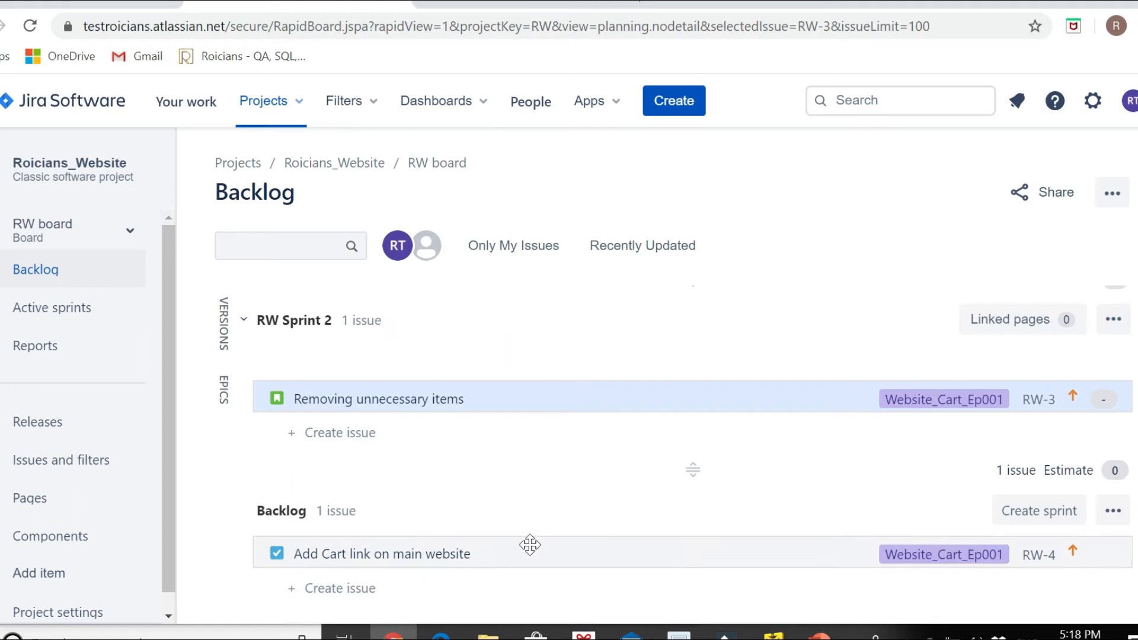
# Move the "Add Cart link on main website" task from the backlog into RW Sprint 1
pyautogui.moveTo(594, 554); pyautogui.dragTo(606, 419)
pyautogui.scroll(-4, 442, 478)
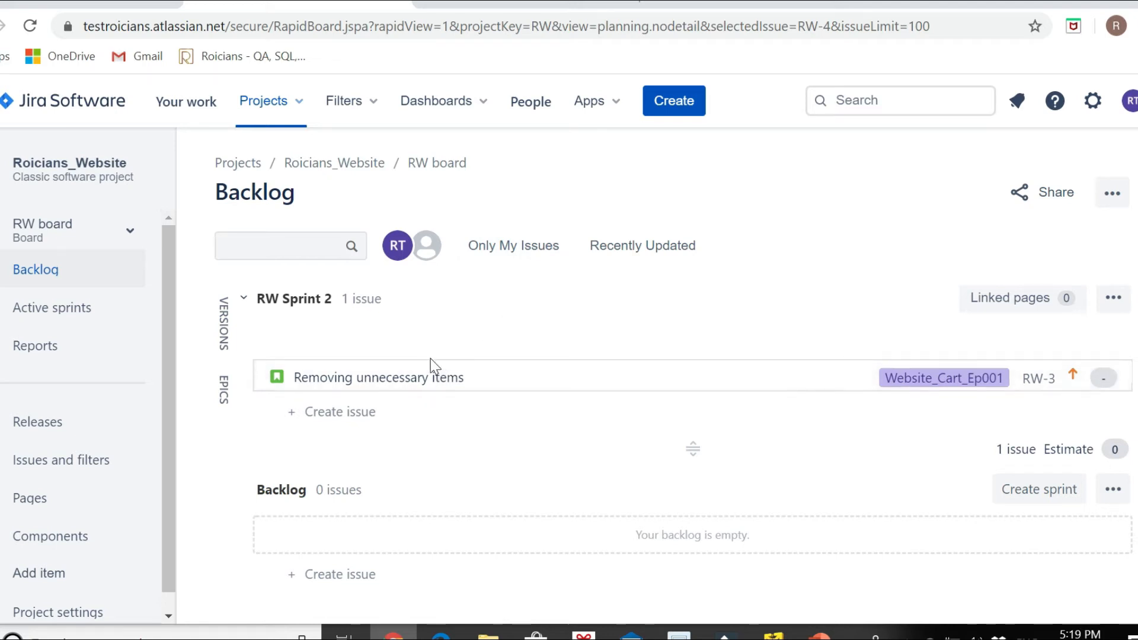
# Start RW Sprint 1 with the sprint goal "Complete Implementation and testing of all stories" and dismiss the notification
pyautogui.scroll(3, 430, 358)
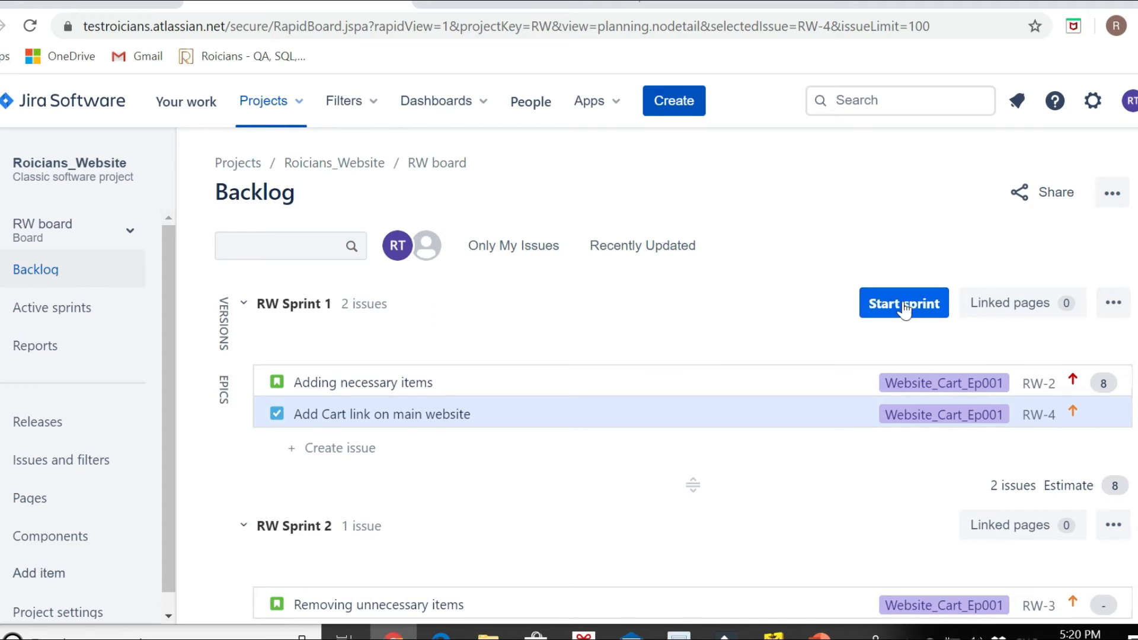
pyautogui.click(885, 305)
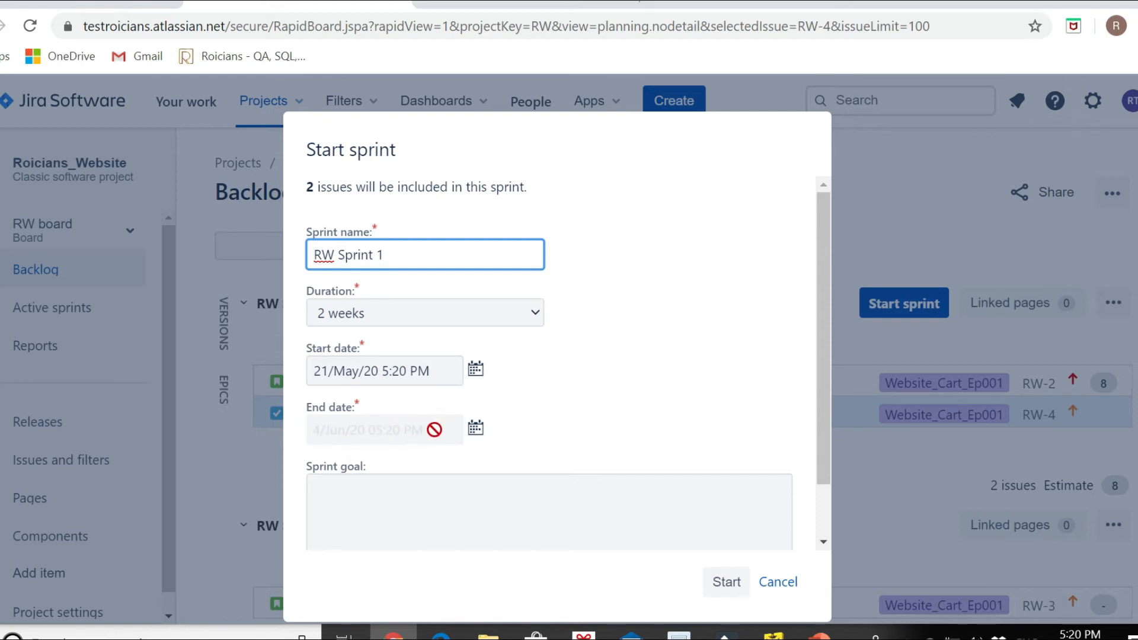
pyautogui.scroll(-1, 414, 434)
pyautogui.click(361, 435)
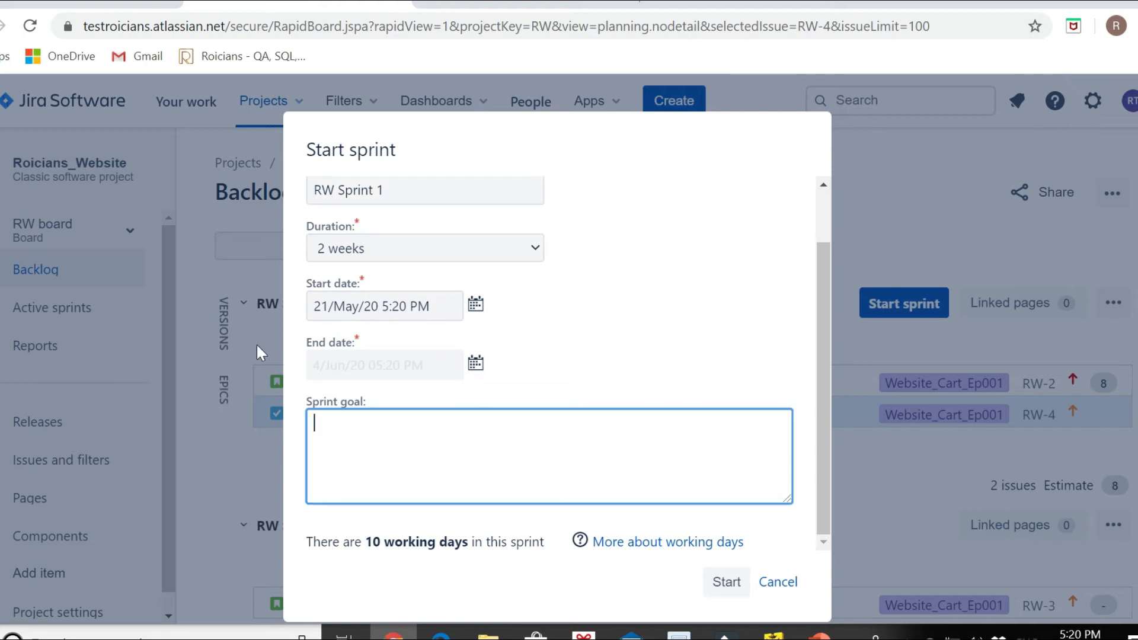
pyautogui.write('Complete Implementation and testing of all stories')
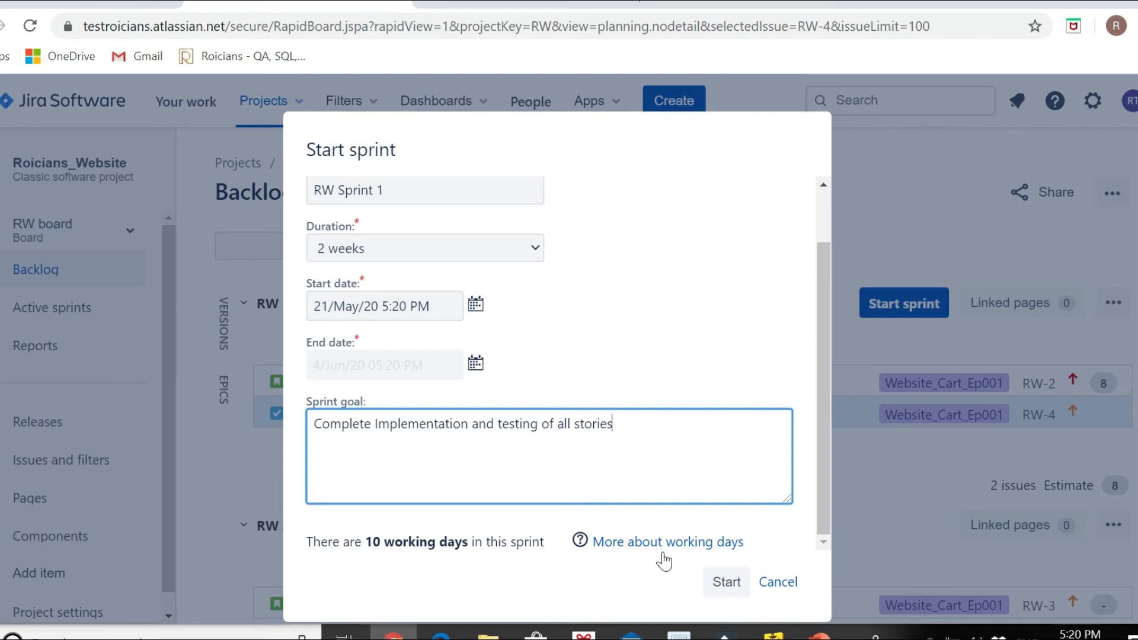
pyautogui.click(734, 591)
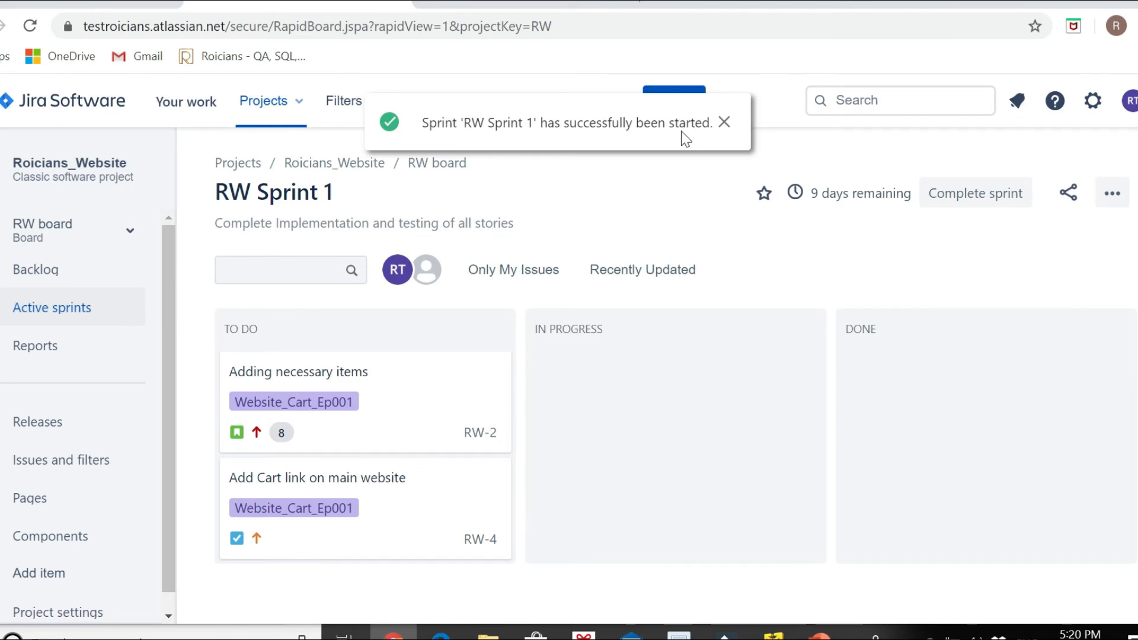
pyautogui.click(722, 121)
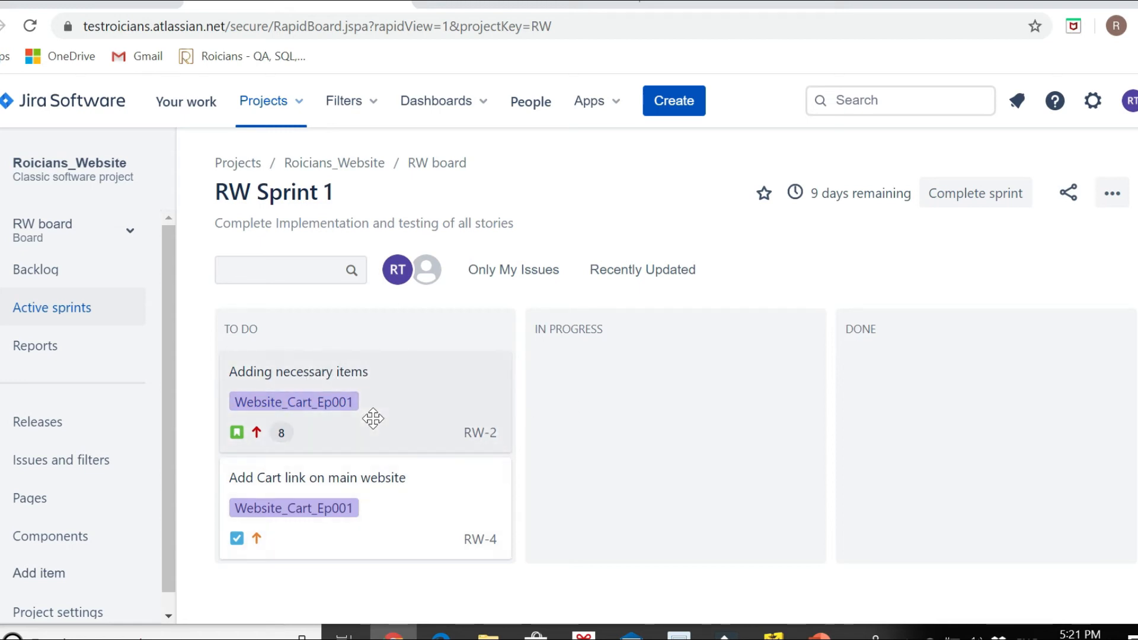
# Open the "Adding necessary items" story from the sprint board and create a "Review Story" subtask in it
pyautogui.click(406, 386)
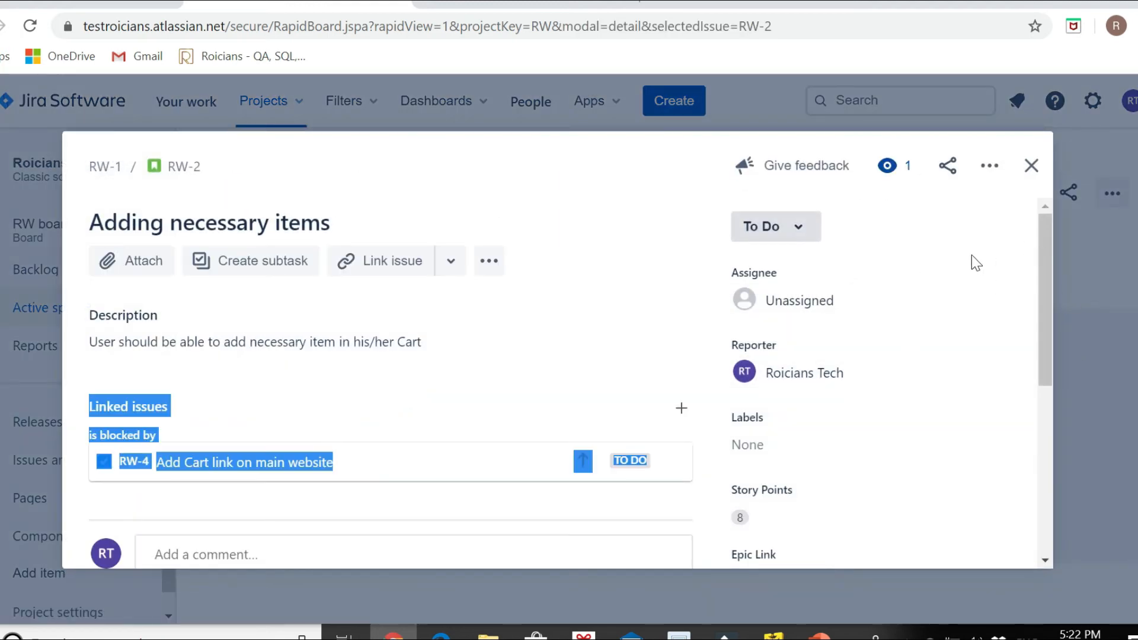
pyautogui.moveTo(1048, 301); pyautogui.dragTo(1022, 316)
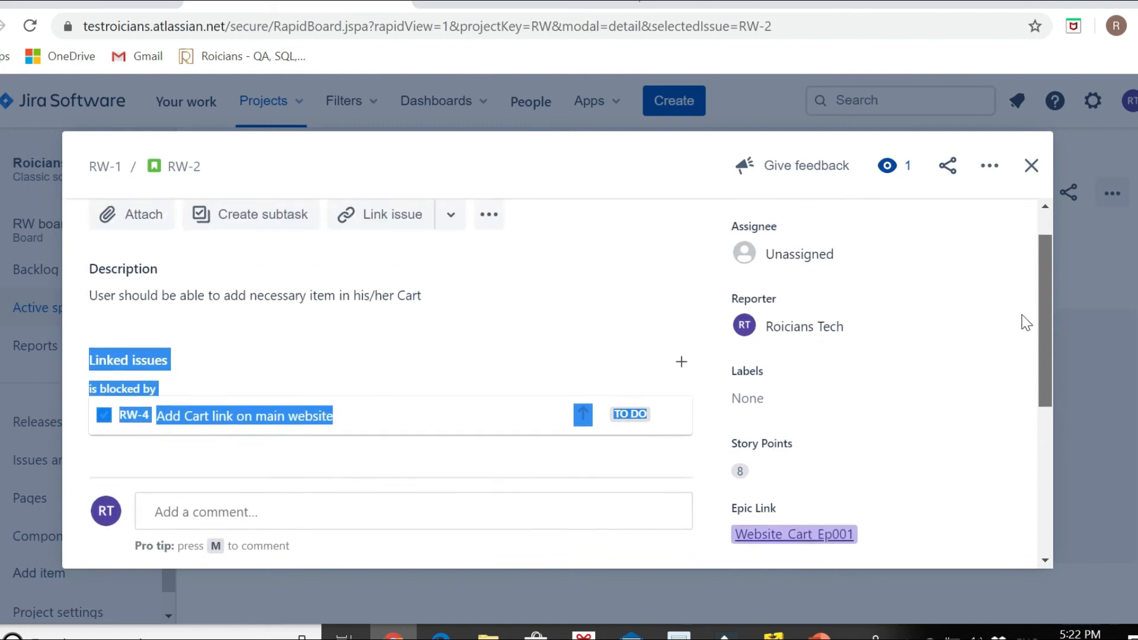
pyautogui.click(1026, 323)
pyautogui.scroll(2, 508, 343)
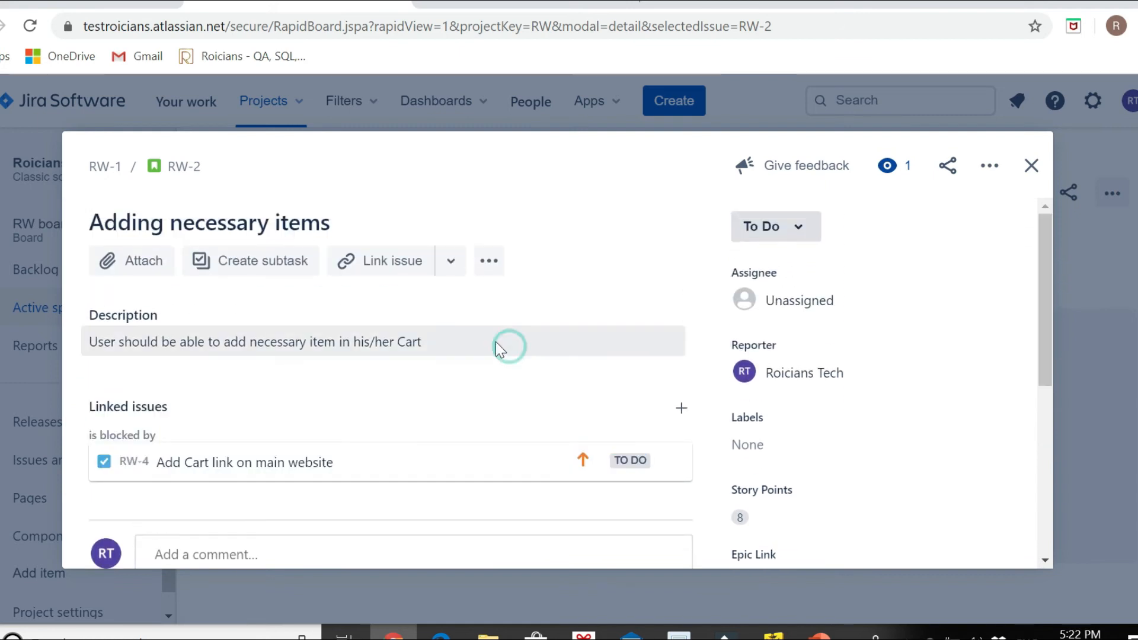
pyautogui.click(282, 261)
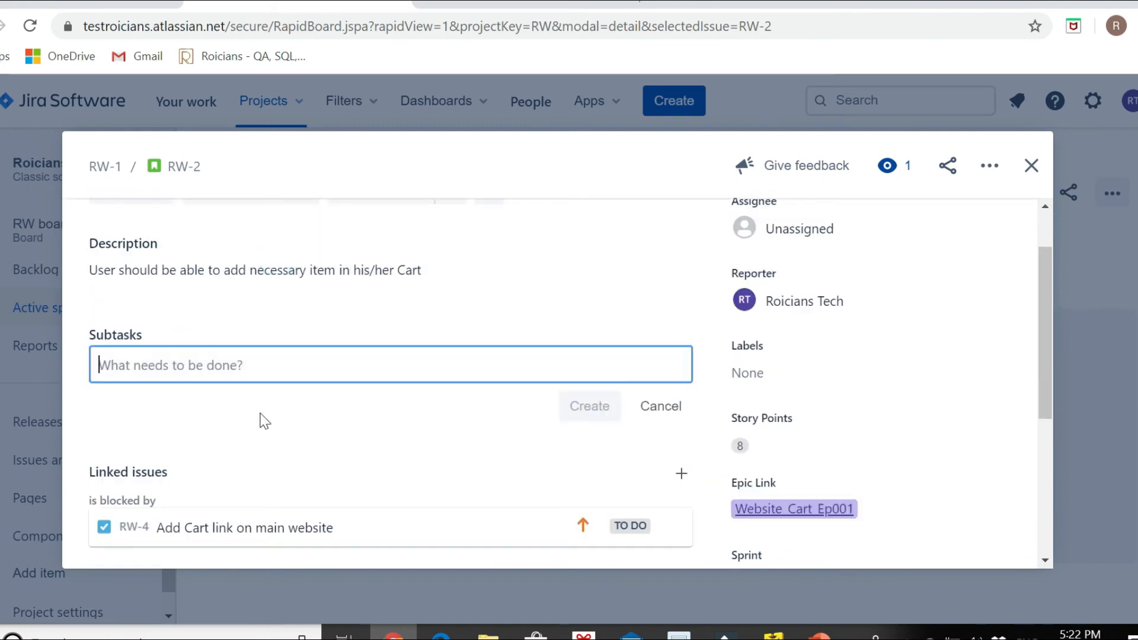
pyautogui.write('Review Story')
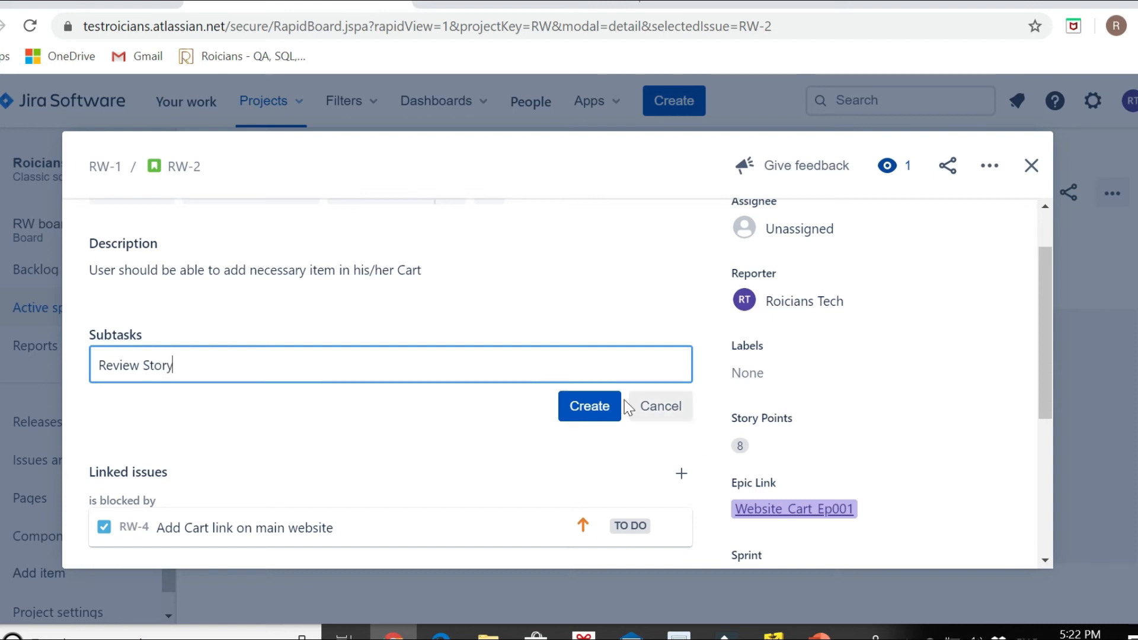
pyautogui.click(594, 407)
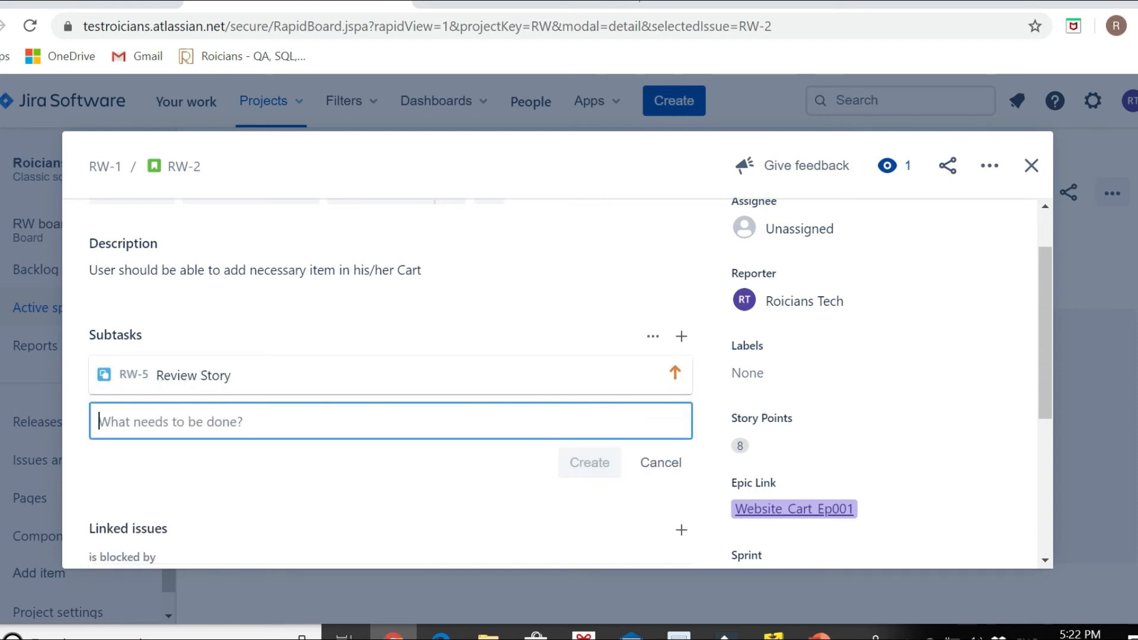
# Add two more subtasks to the story, "Write test cases" and "Execute test cases"
pyautogui.write('Wr')
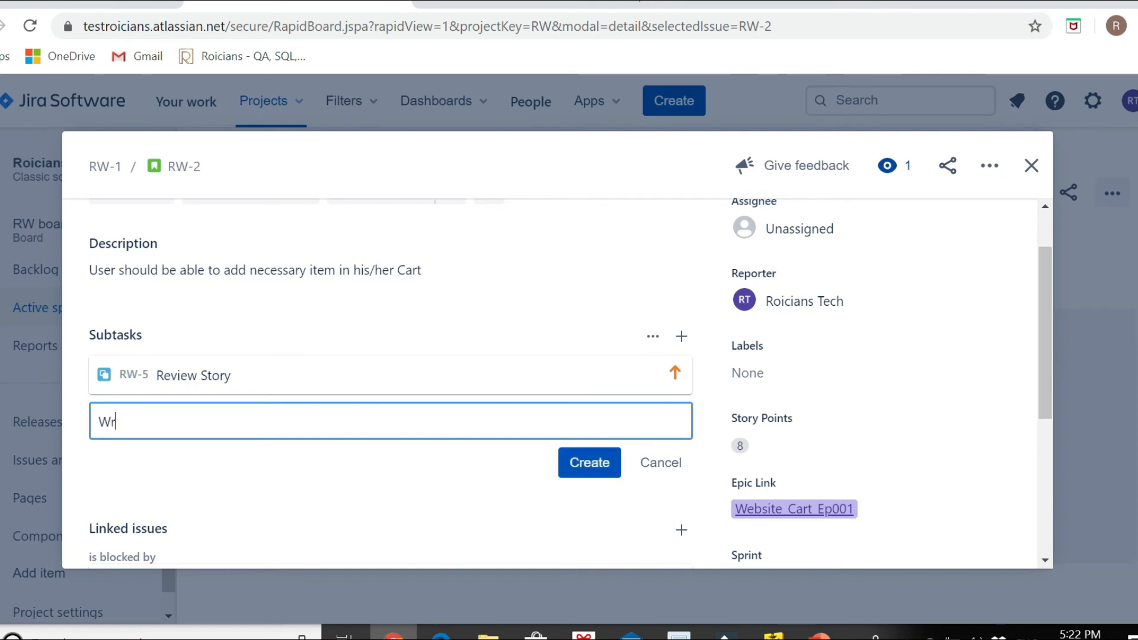
pyautogui.write('ite test cases')
pyautogui.click(594, 471)
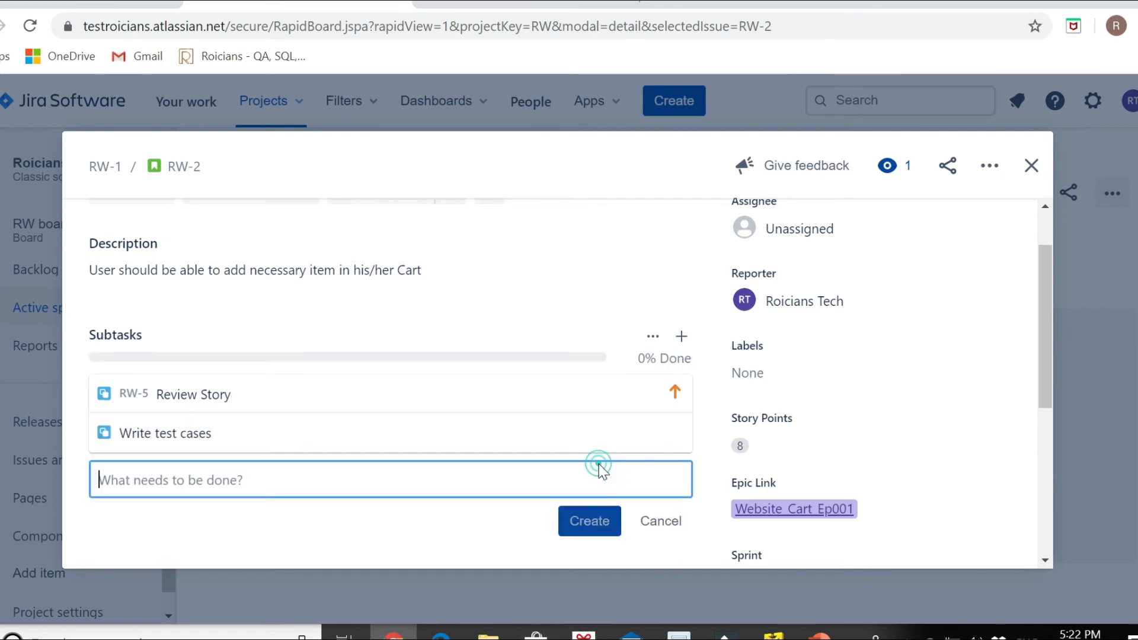
pyautogui.write('Execute test cases')
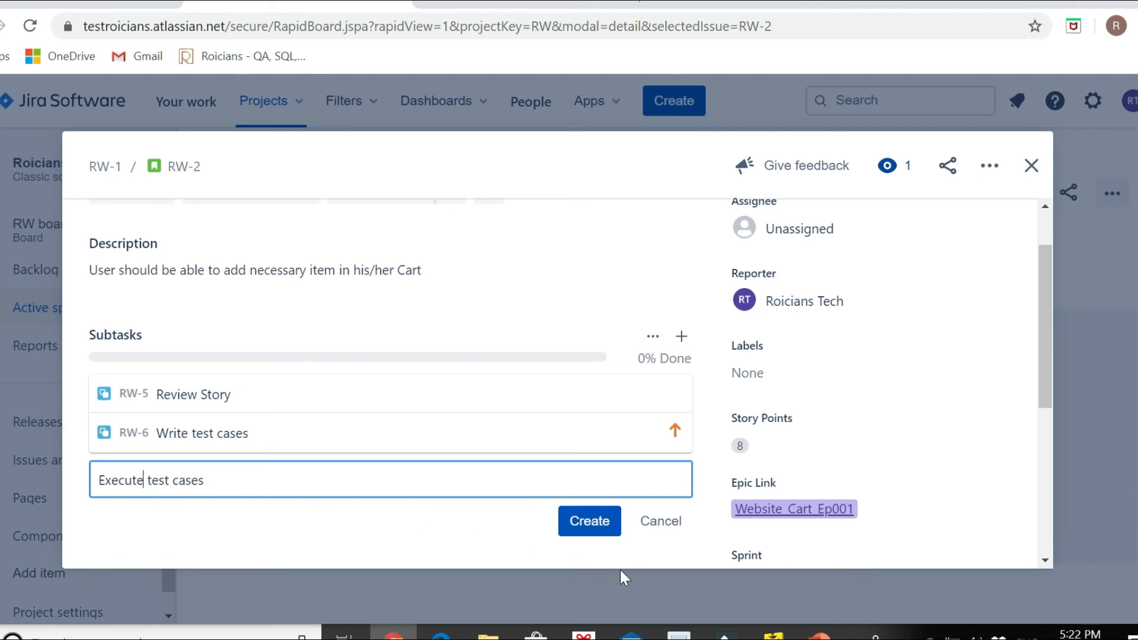
pyautogui.click(600, 529)
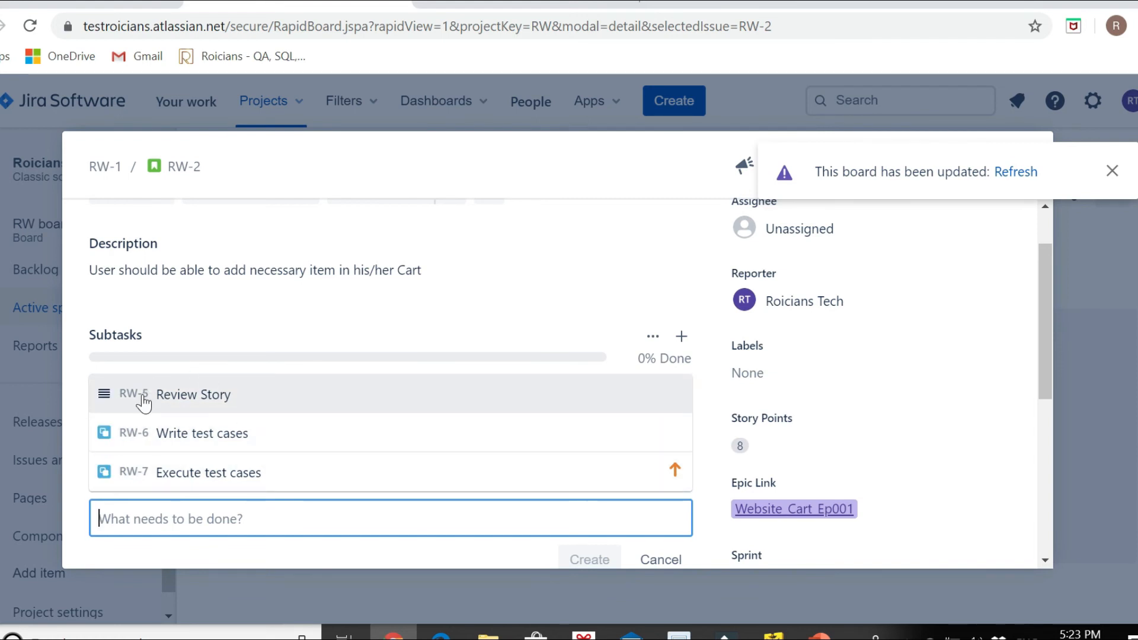
# Open the "Review Story" subtask, change its status to In Progress and on to Done, and close the issue
pyautogui.scroll(1, 559, 394)
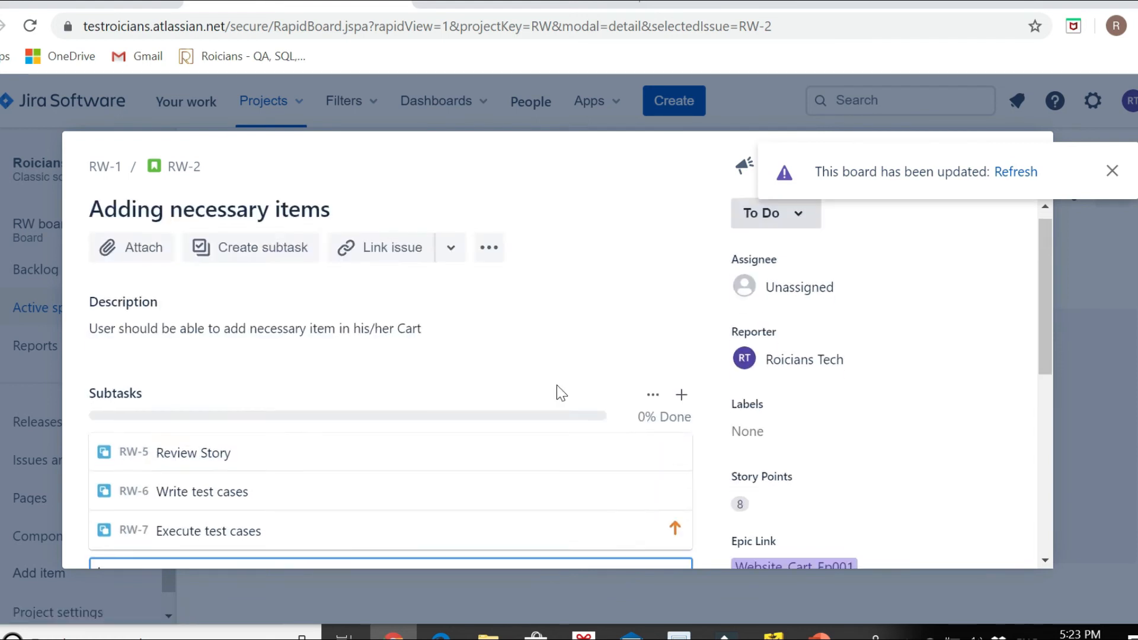
pyautogui.scroll(-3, 178, 356)
pyautogui.click(177, 316)
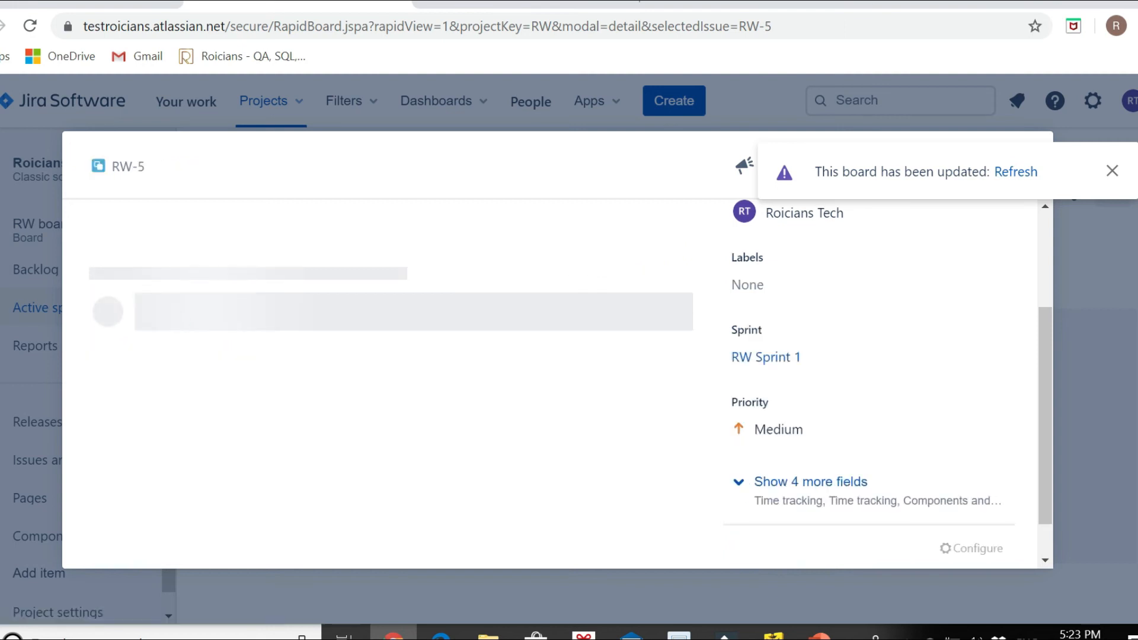
pyautogui.click(1111, 171)
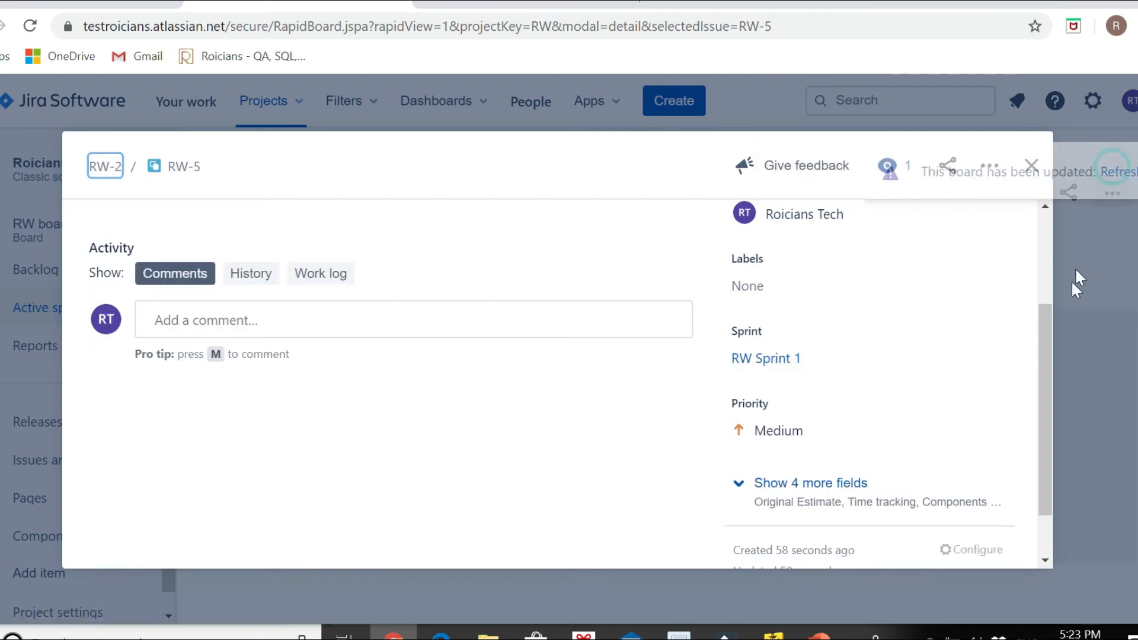
pyautogui.moveTo(1044, 327); pyautogui.dragTo(1024, 256)
pyautogui.click(797, 206)
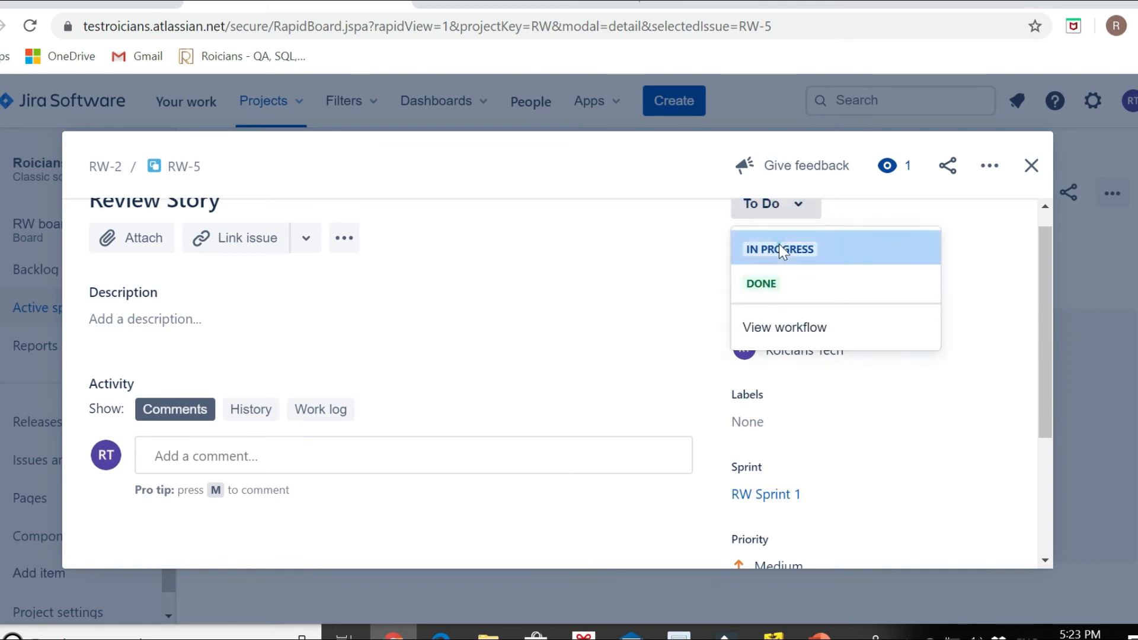
pyautogui.click(779, 244)
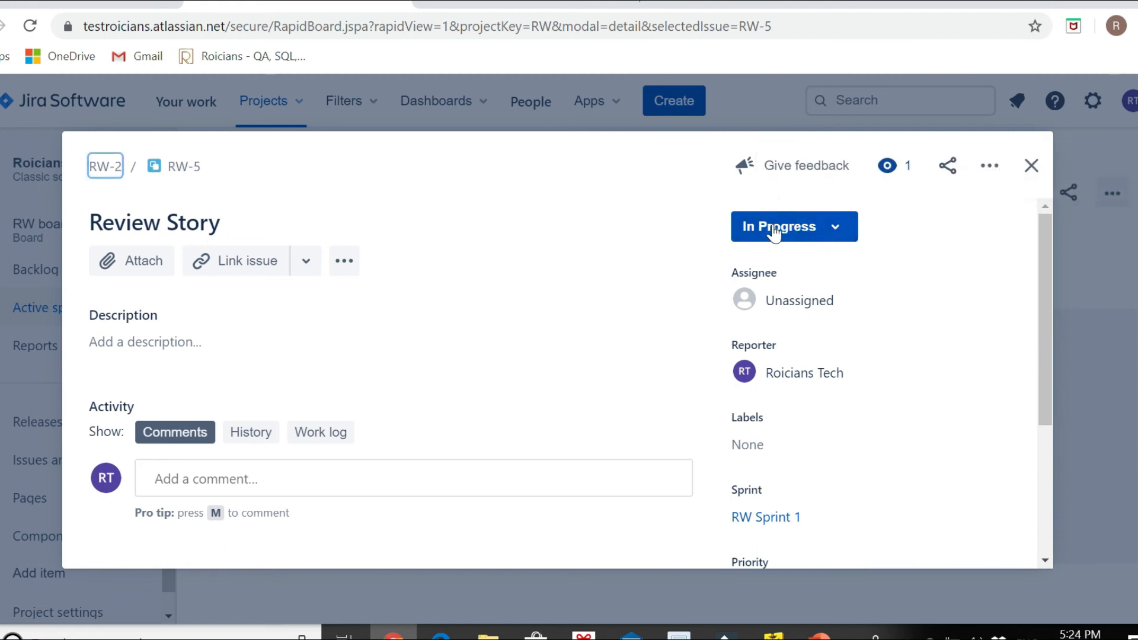
pyautogui.click(818, 227)
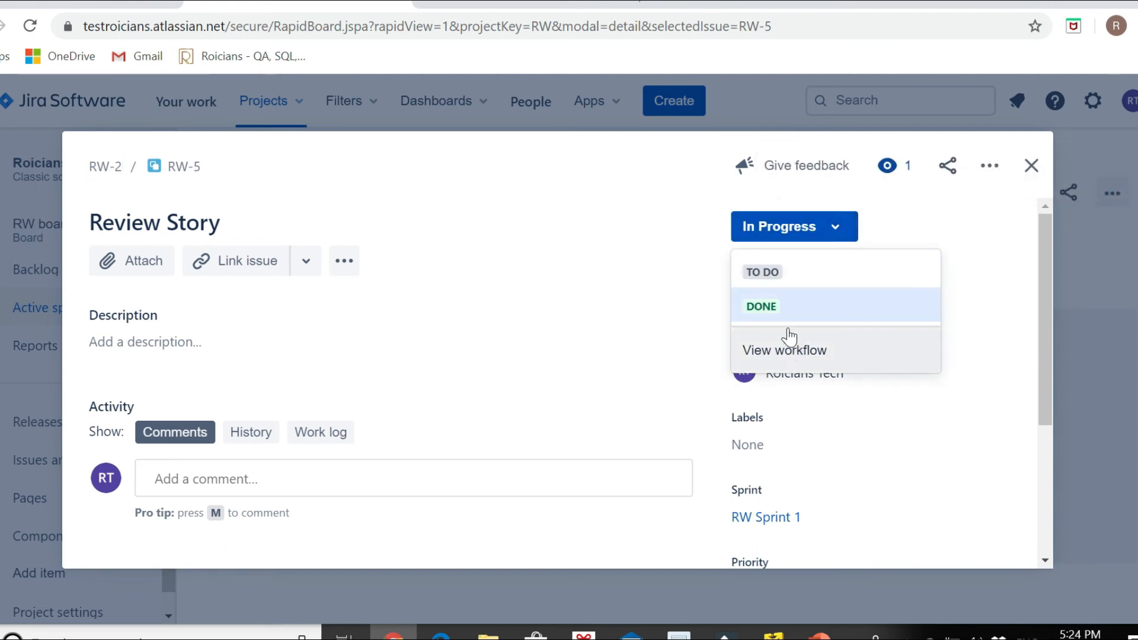
pyautogui.click(769, 310)
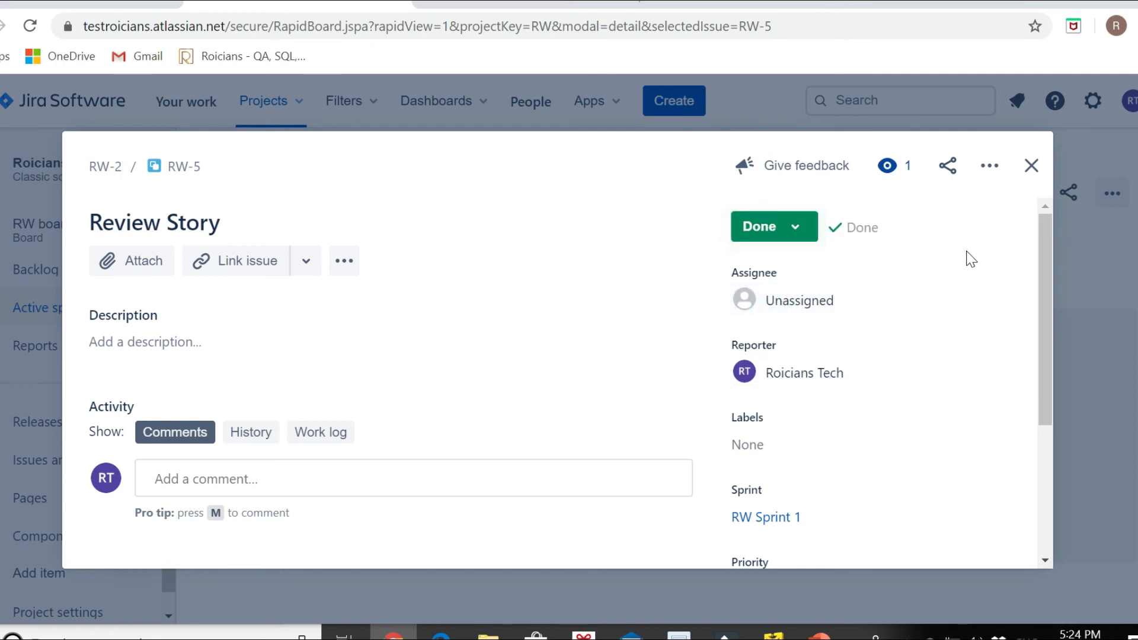
pyautogui.click(1032, 169)
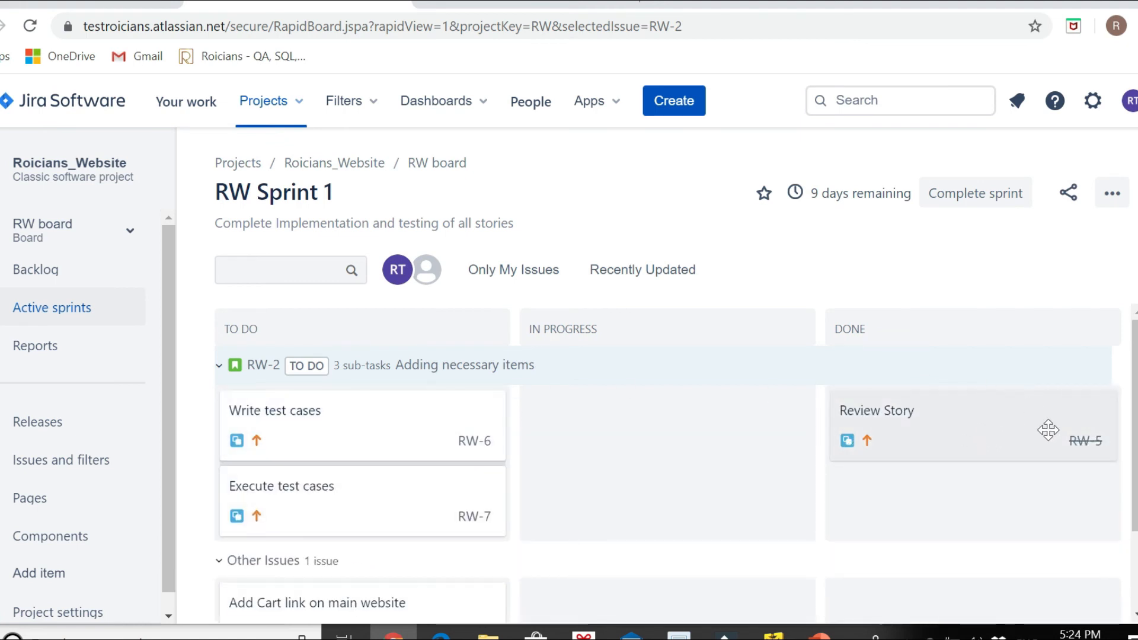
# Assign the "Write test cases" subtask to yourself, set its status to Done, and close the issue
pyautogui.scroll(-2, 381, 457)
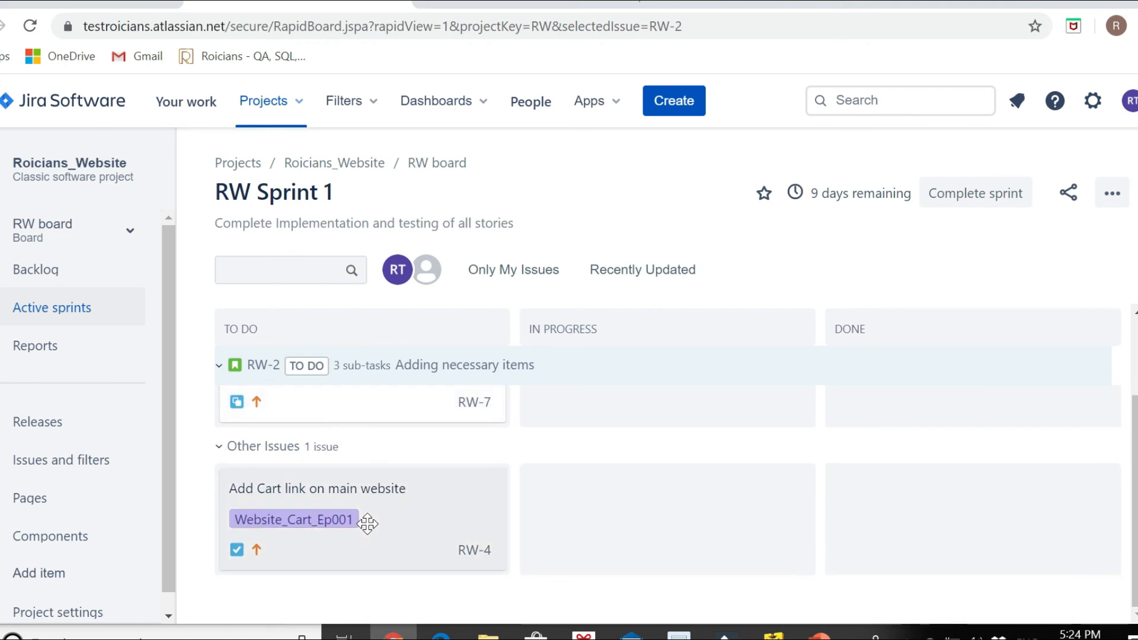
pyautogui.scroll(2, 375, 465)
pyautogui.click(352, 418)
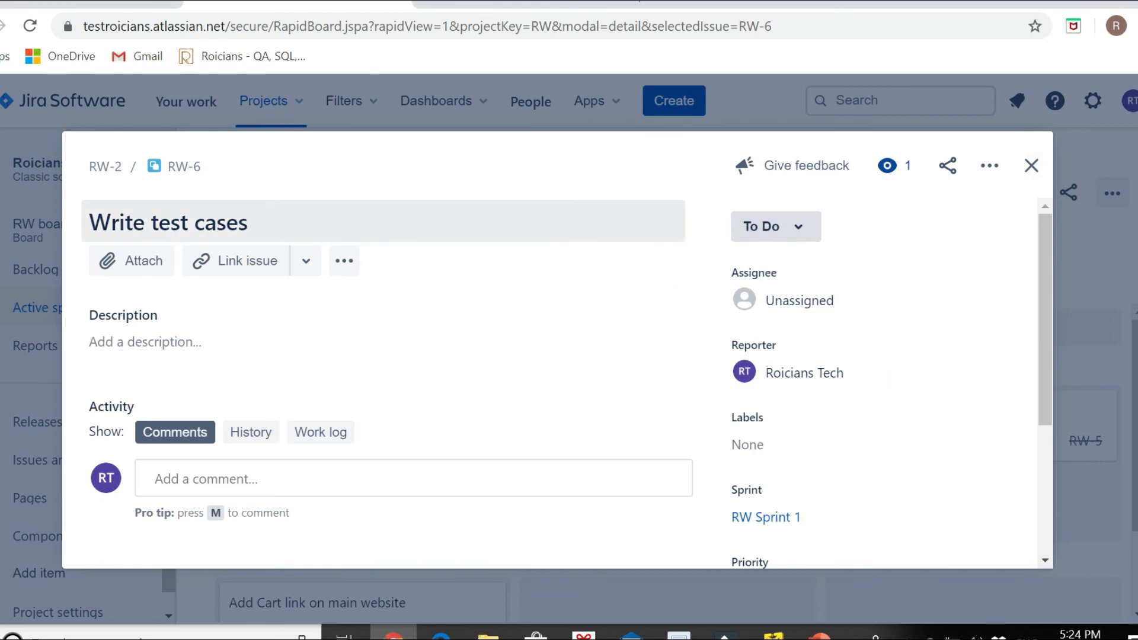
pyautogui.click(818, 300)
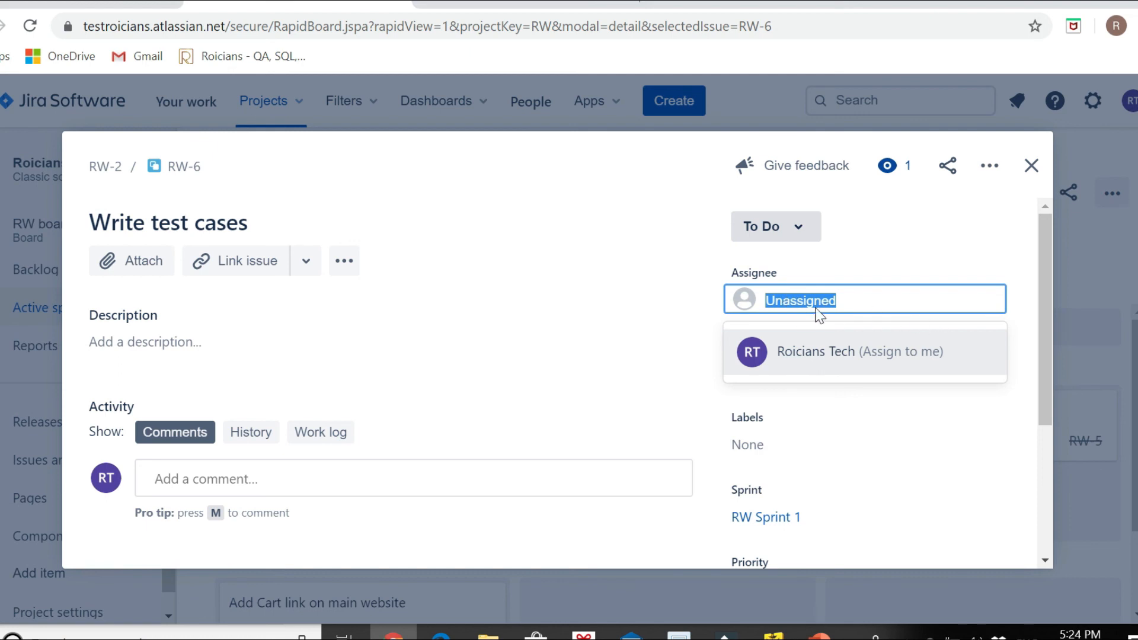
pyautogui.click(792, 358)
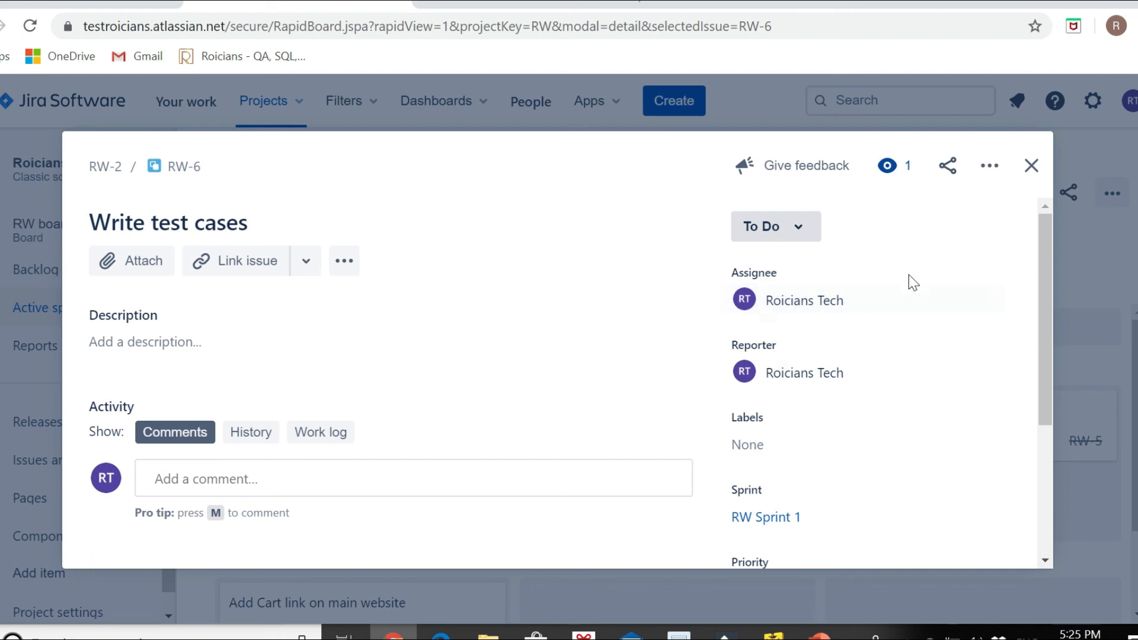
pyautogui.click(789, 226)
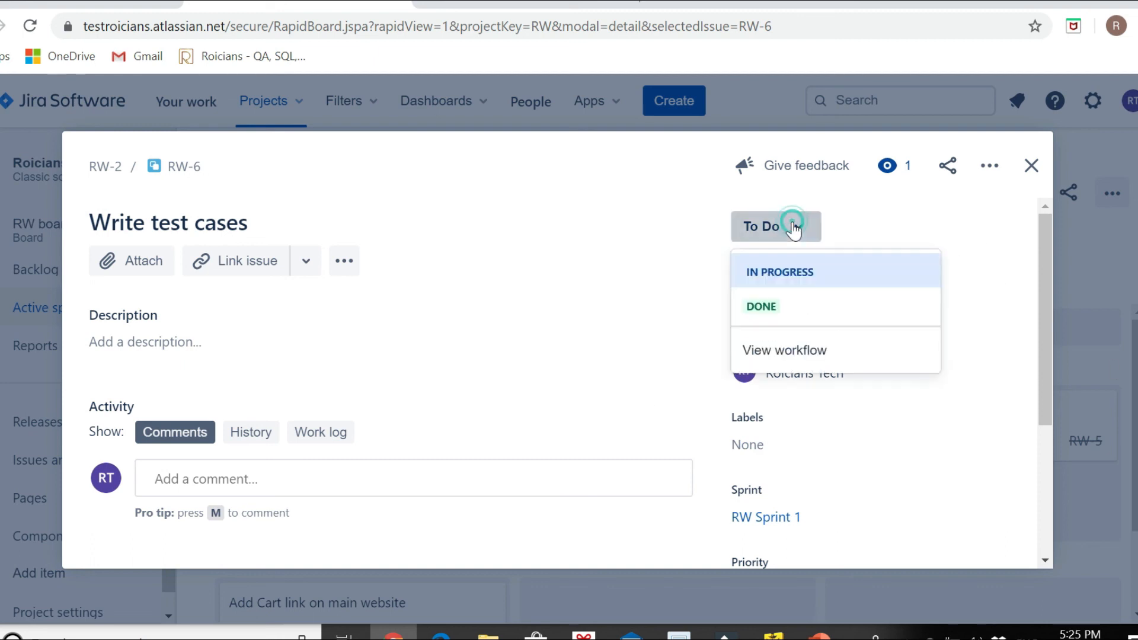
pyautogui.click(778, 308)
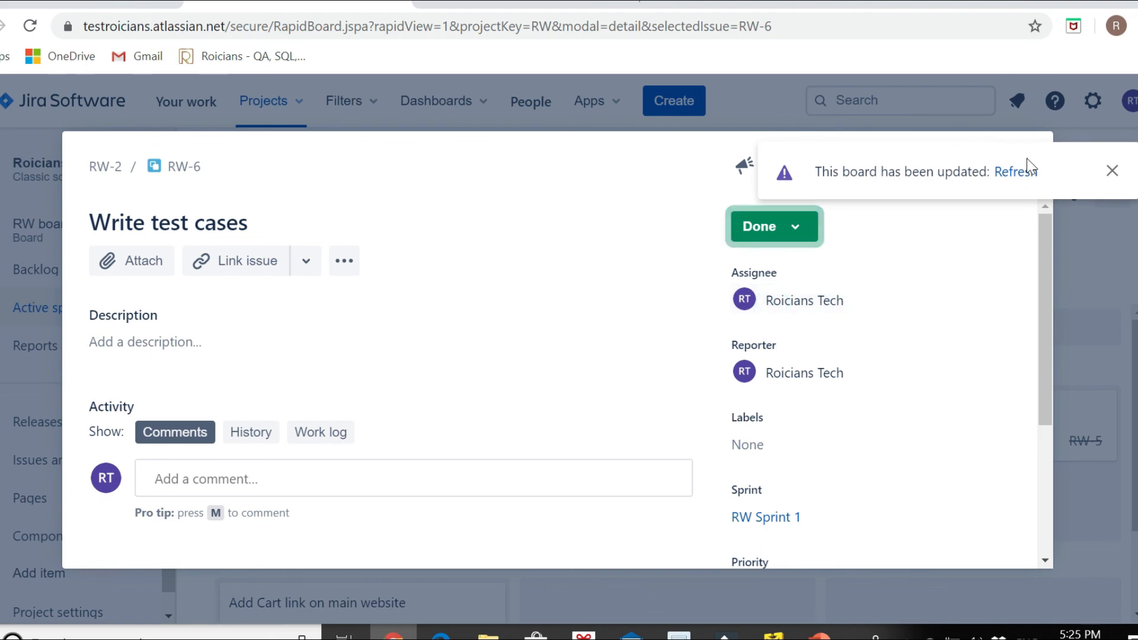
pyautogui.click(1113, 169)
pyautogui.click(1030, 162)
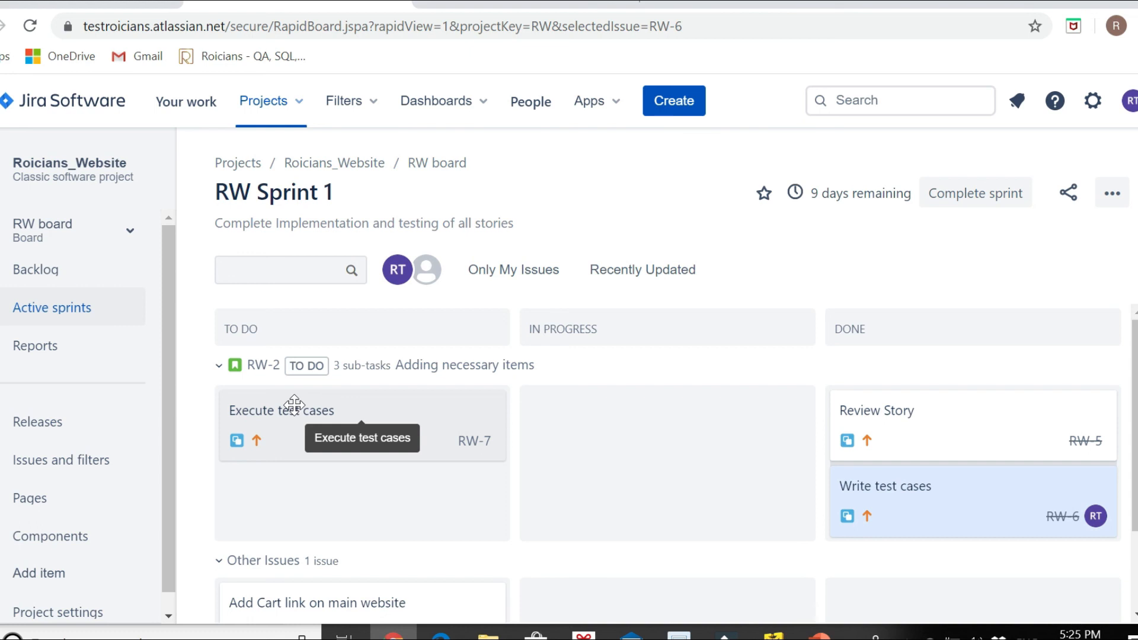
# Move the "Execute test cases" subtask to Done on the board and update its parent story to Done as well
pyautogui.click(307, 416)
pyautogui.moveTo(307, 416); pyautogui.dragTo(936, 500)
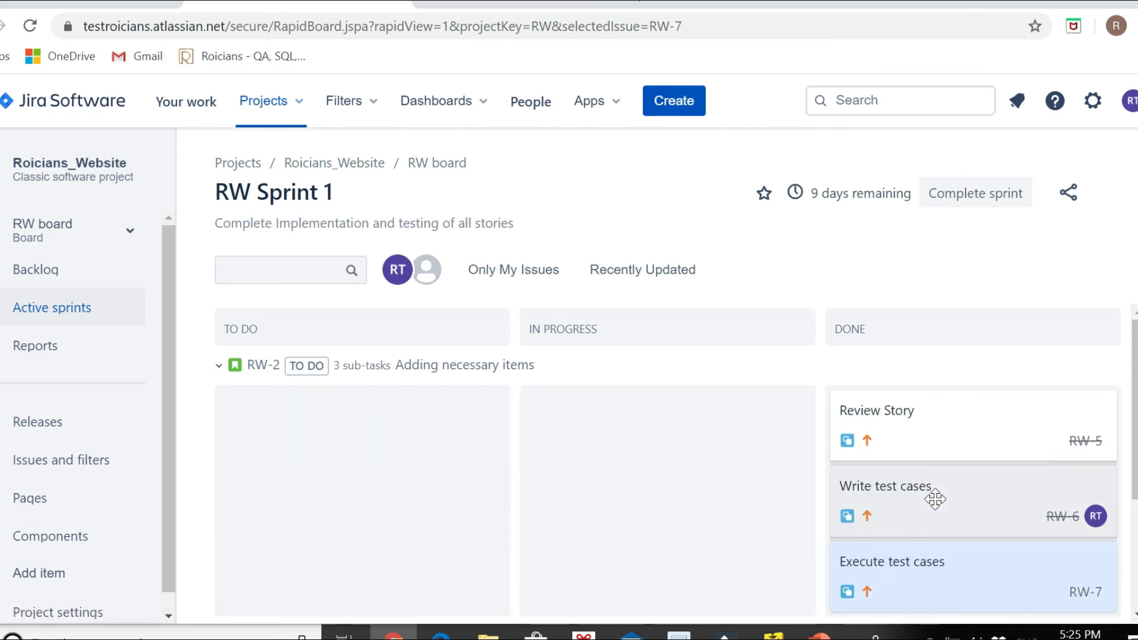
pyautogui.click(682, 461)
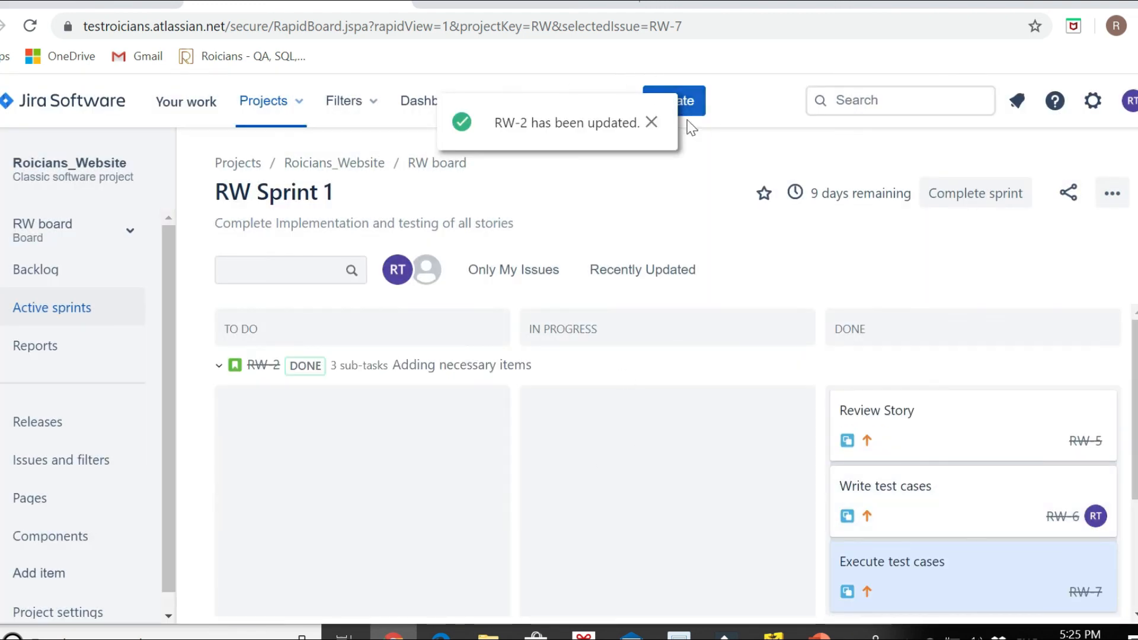
pyautogui.click(651, 122)
# Move the "Add Cart link on main website" task from To Do to Done, and select the "Review Story" card
pyautogui.click(354, 502)
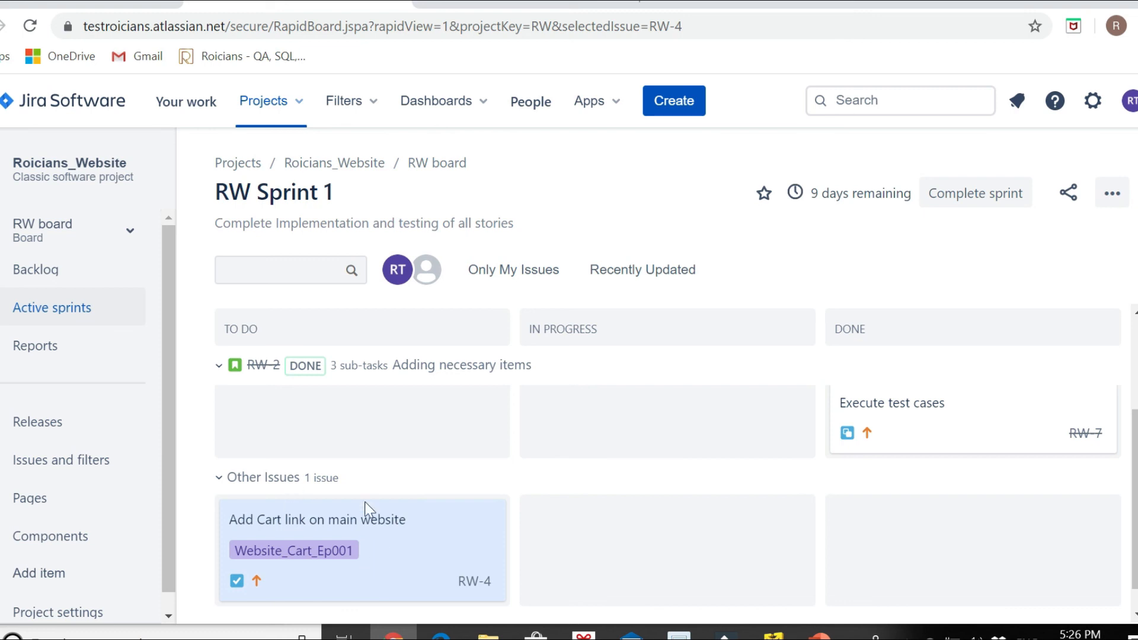
pyautogui.moveTo(396, 554); pyautogui.dragTo(990, 561)
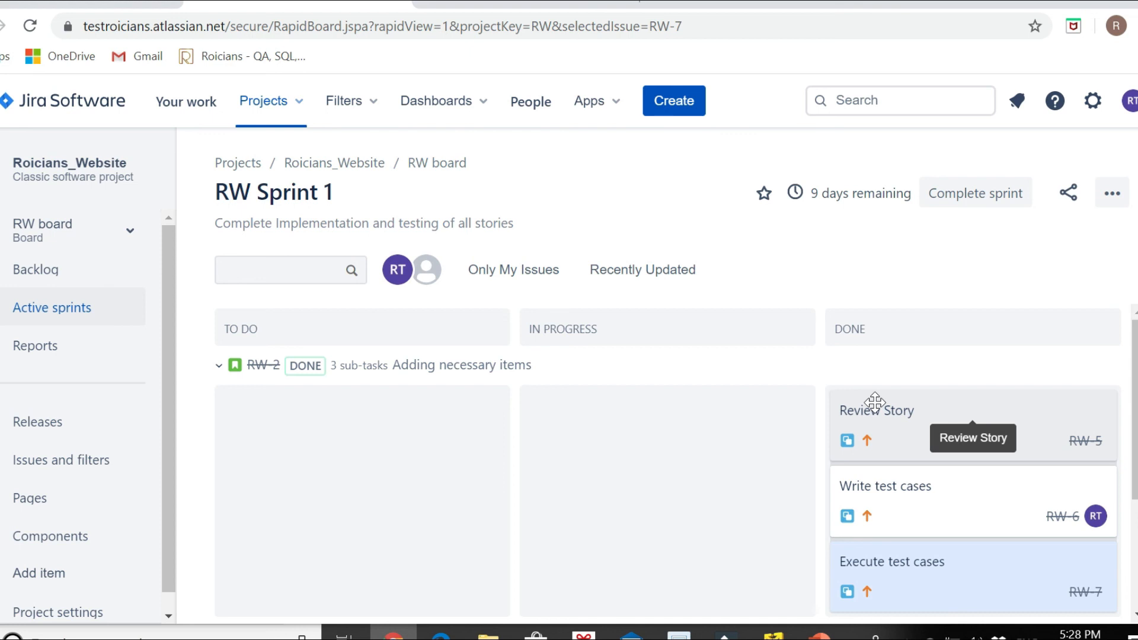
pyautogui.click(918, 425)
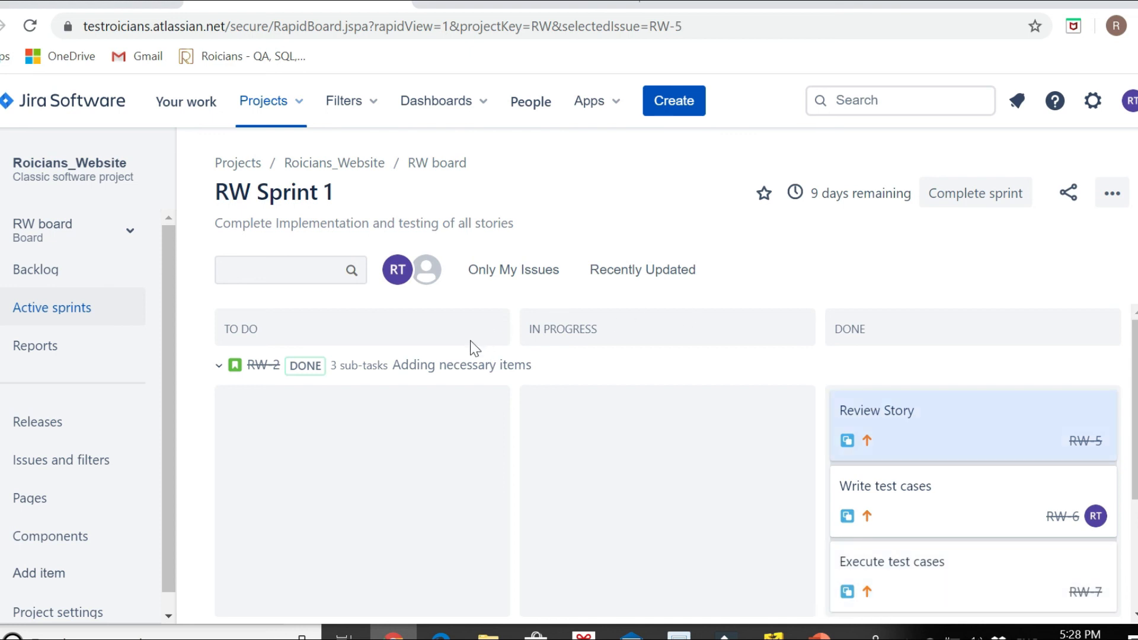